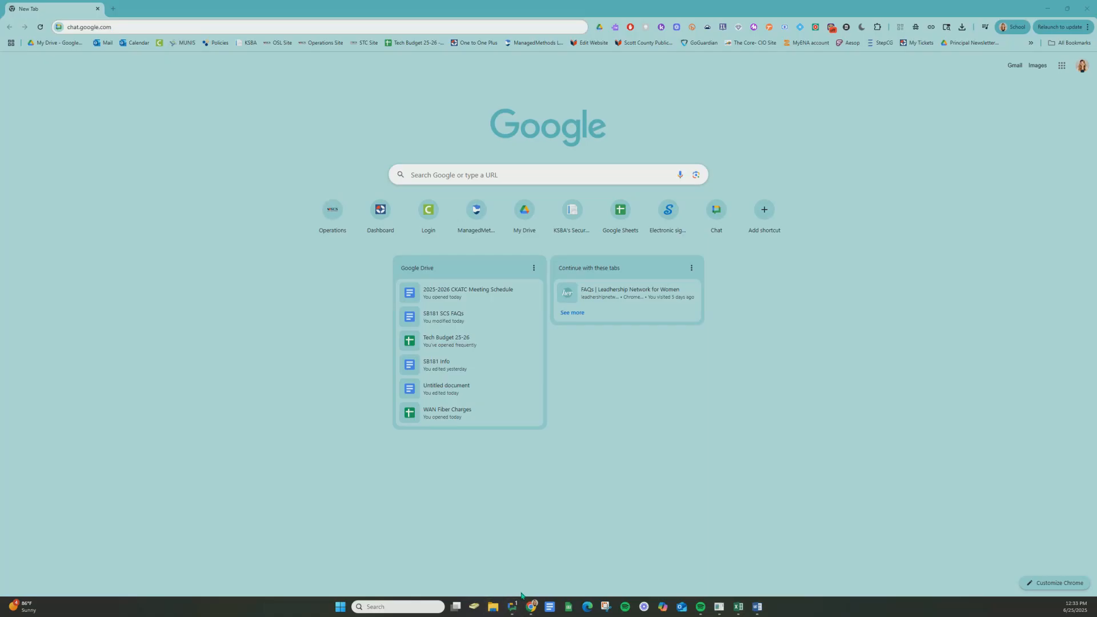
- Switch to the Google Chat app and change to the default school account
mouse_move(512, 613)
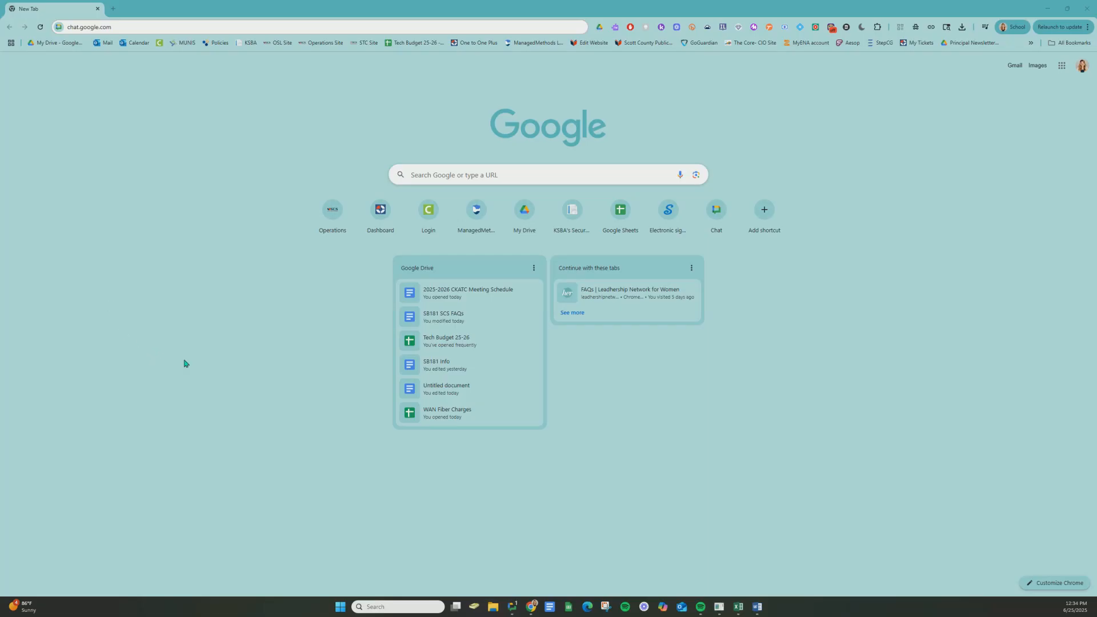
click(512, 612)
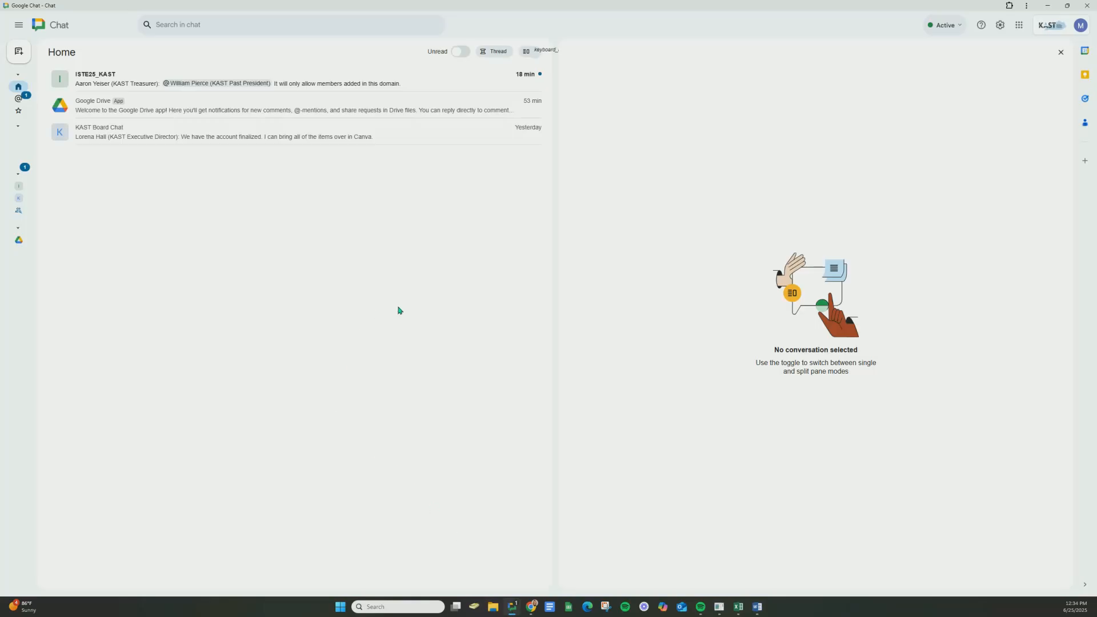
click(1054, 29)
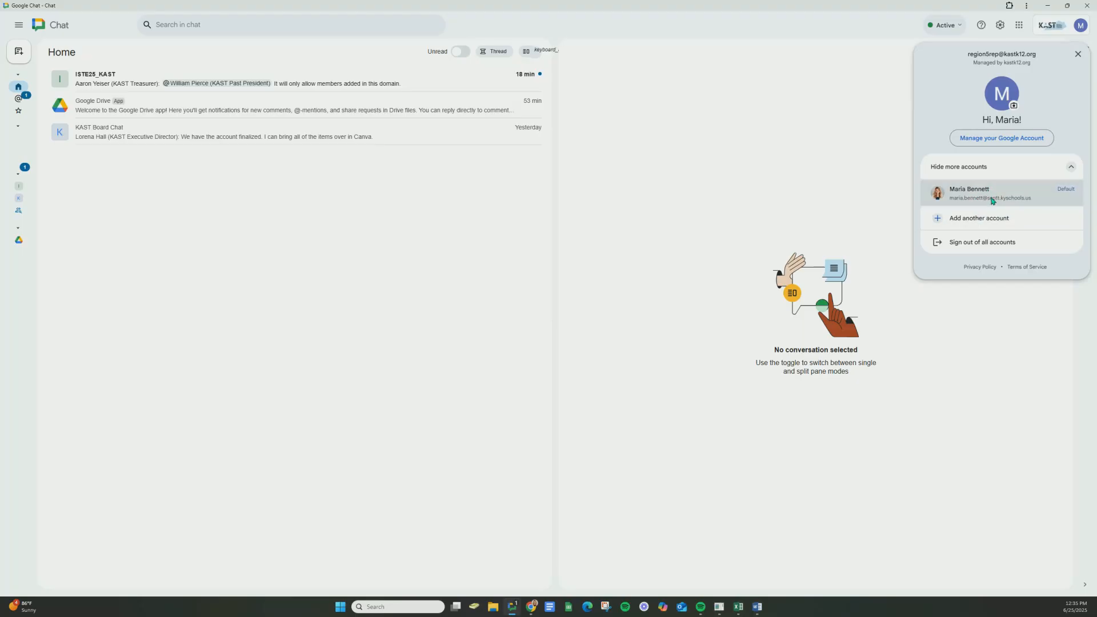
click(991, 200)
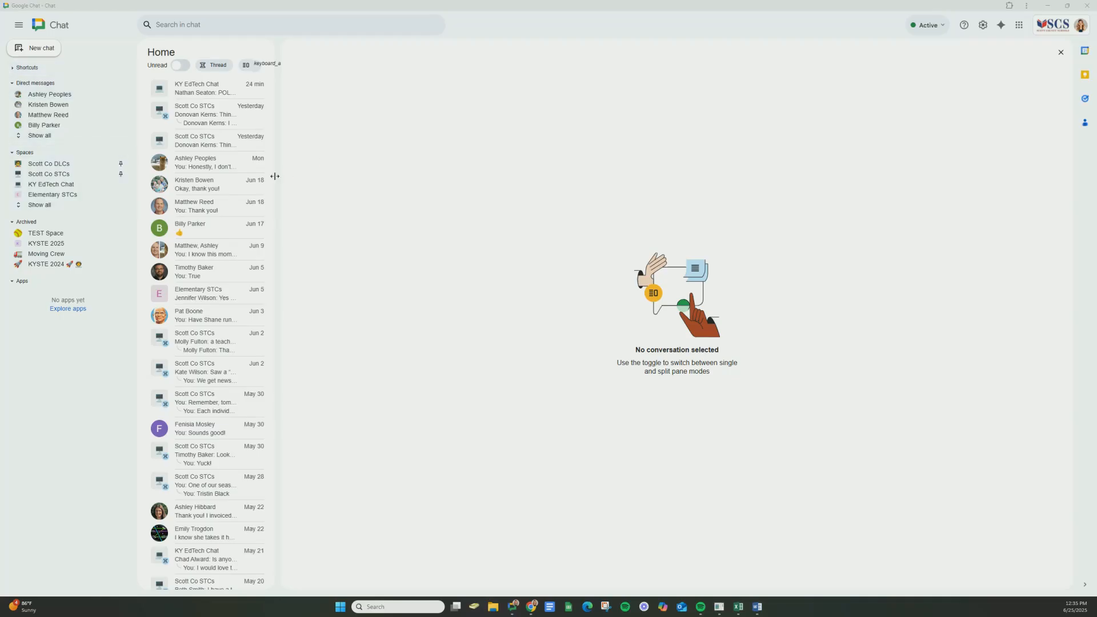
drag(278, 174, 273, 202)
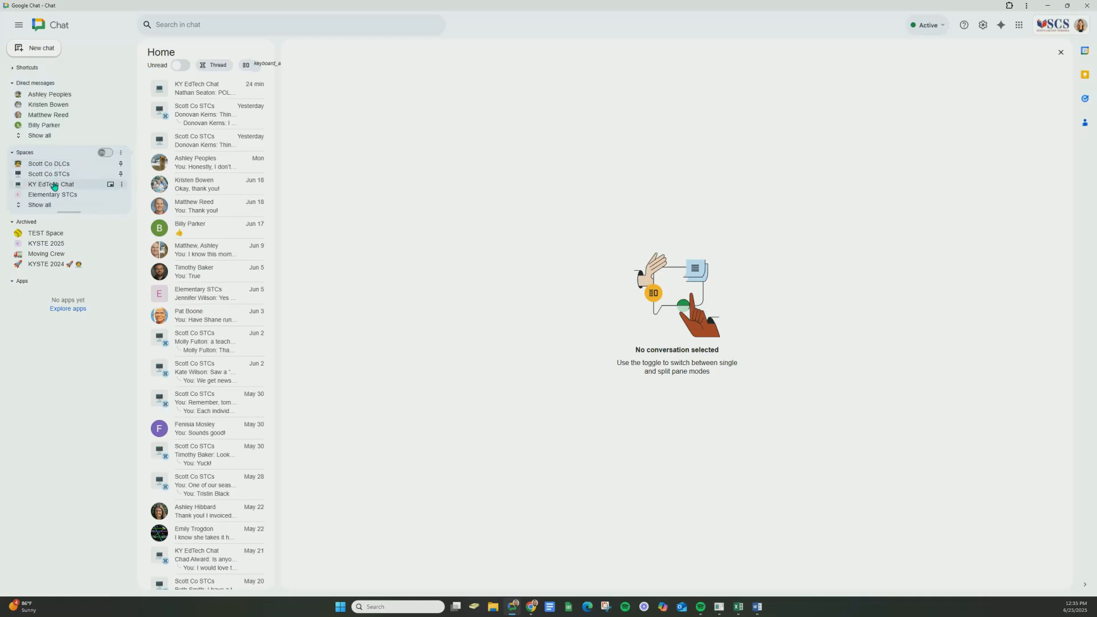
- Start creating a new space and name it "DEMO Space"
mouse_move(54, 185)
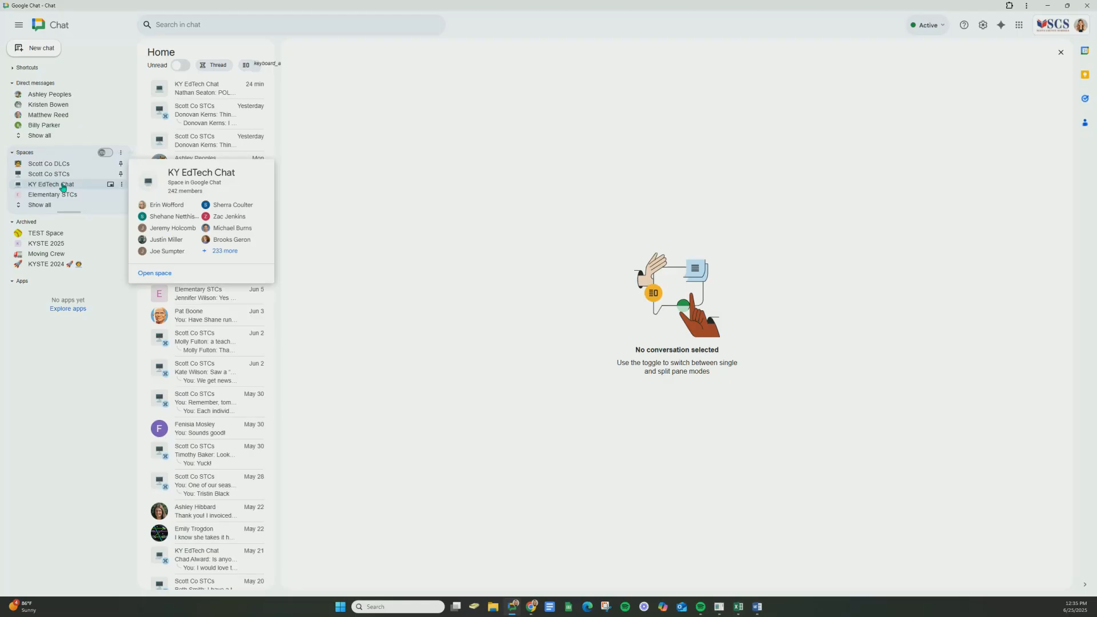
mouse_move(63, 165)
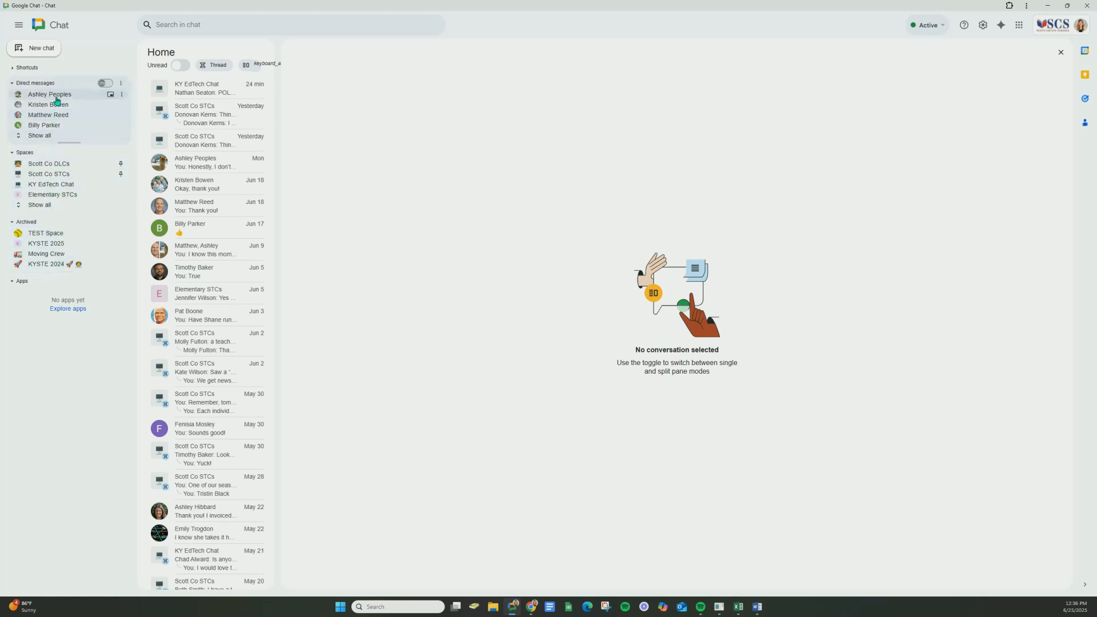
click(41, 50)
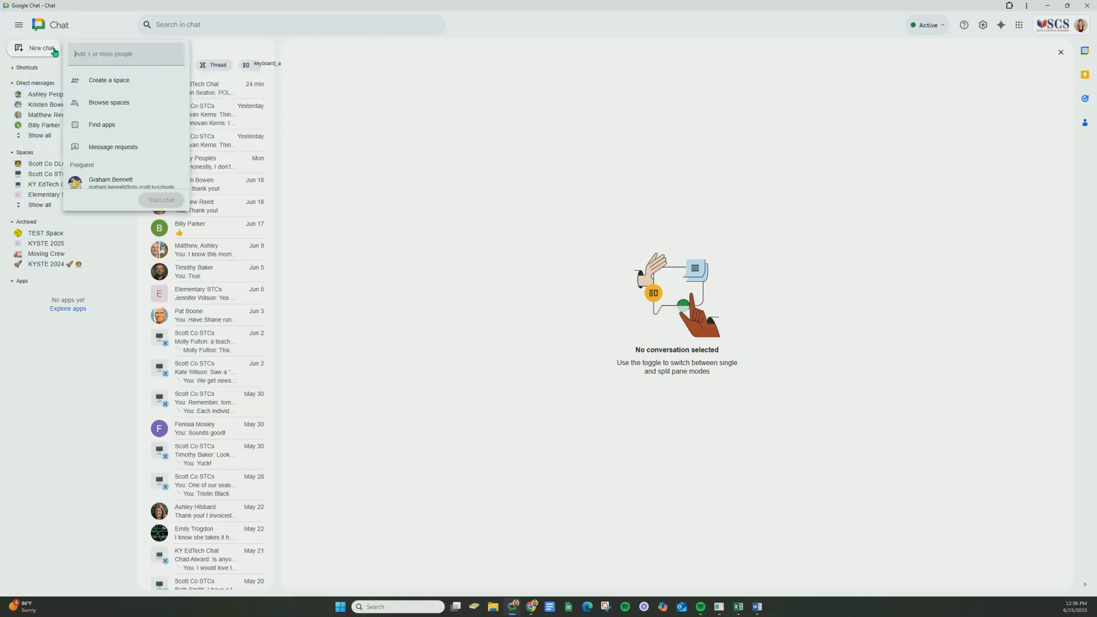
click(112, 81)
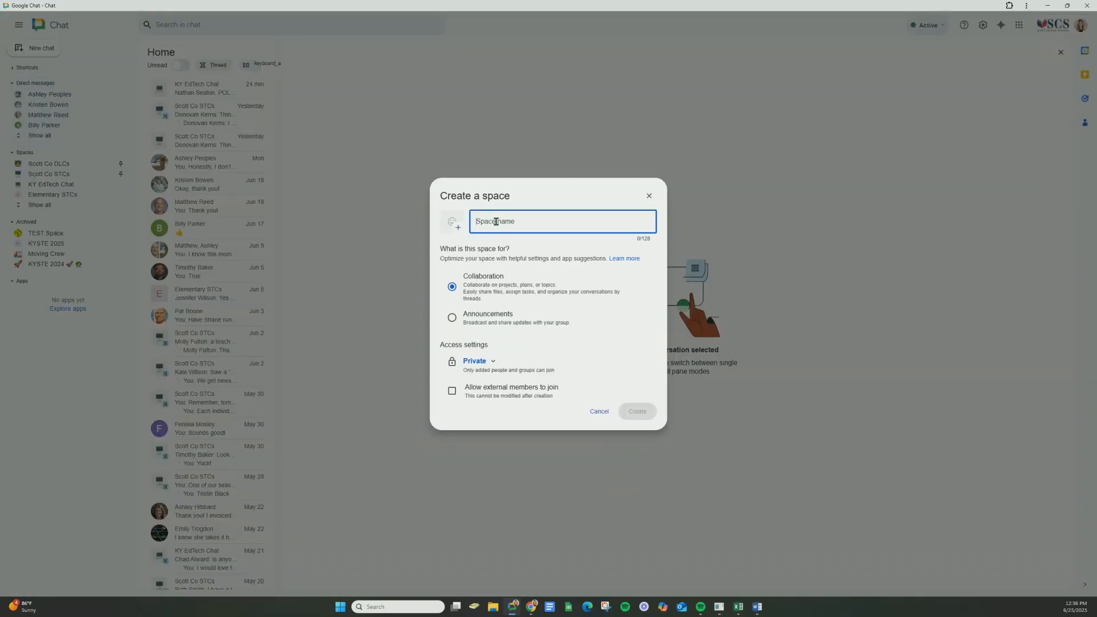
text(De)
text(EMO Space)
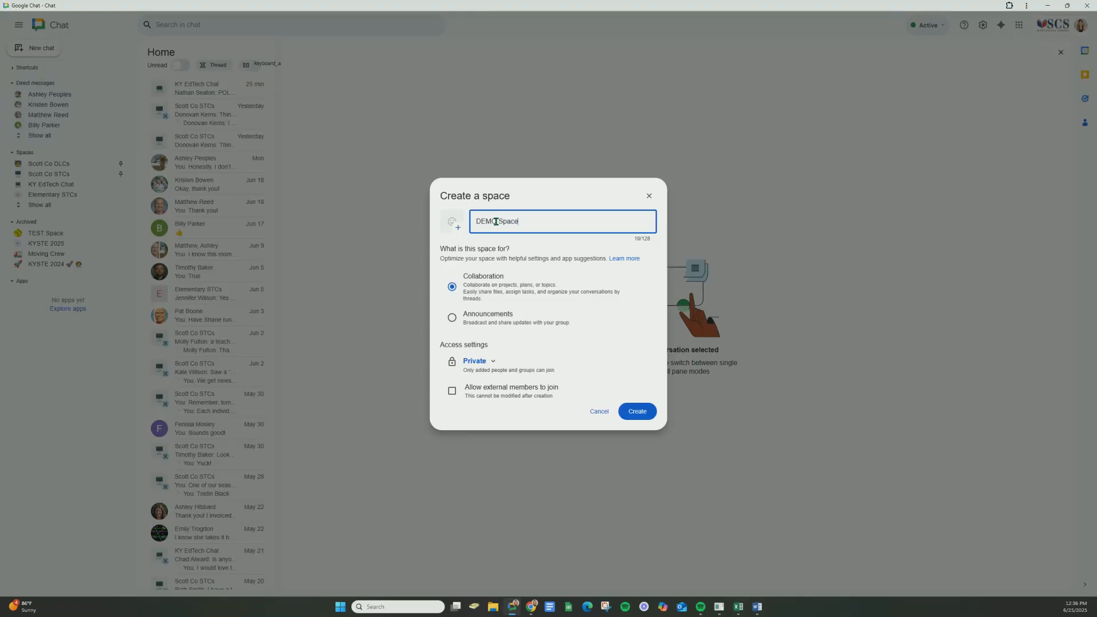
- Set the space's icon to the sports medal emoji from the activities and events category
click(455, 225)
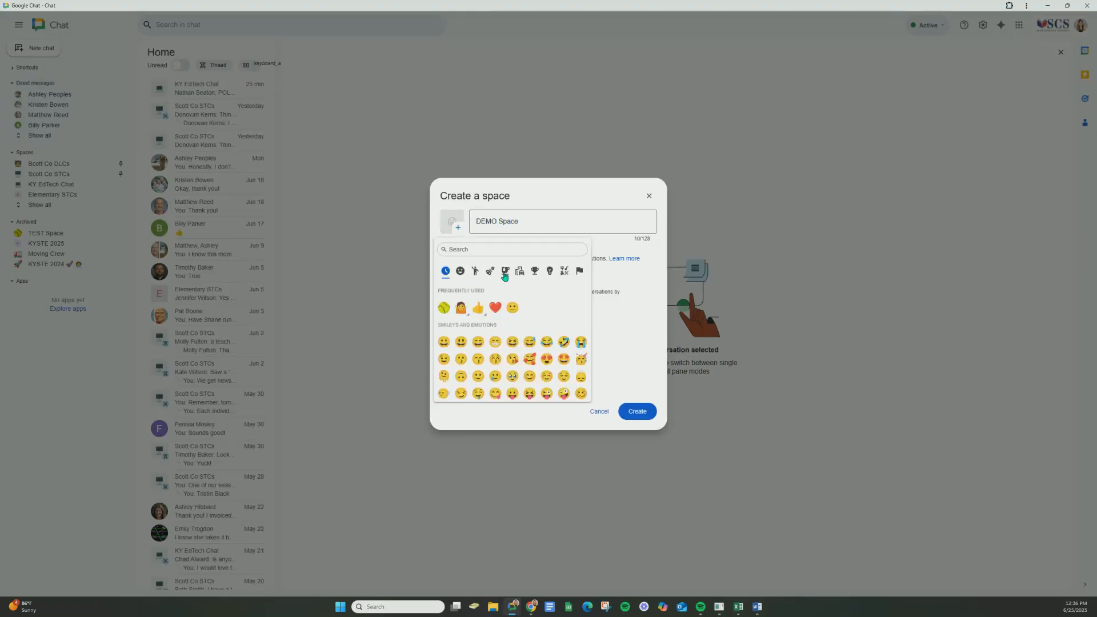
click(535, 271)
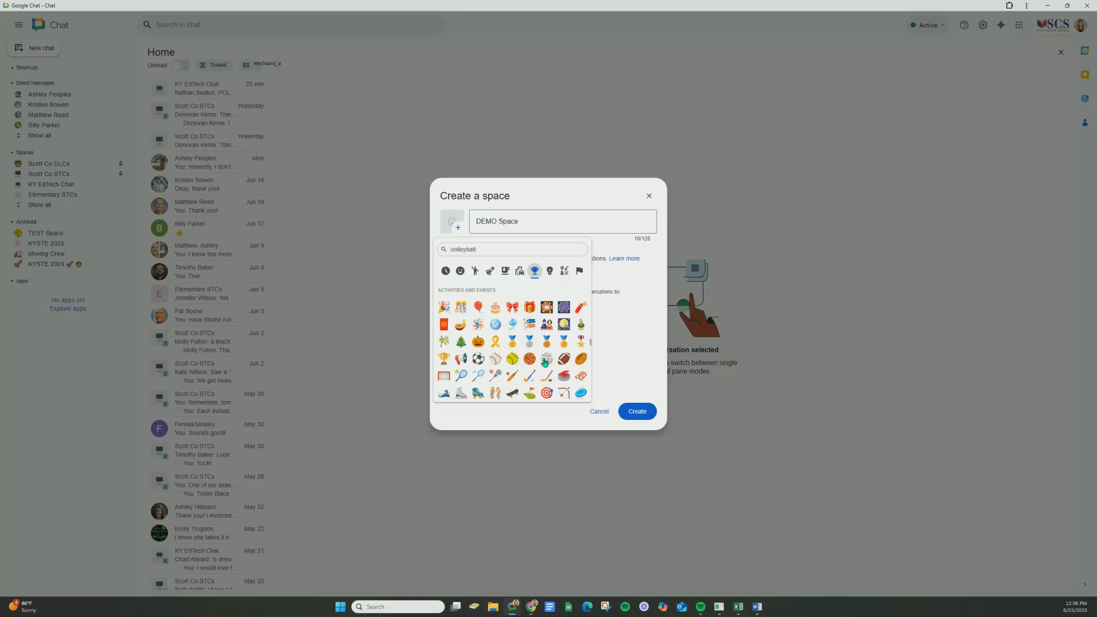
click(565, 347)
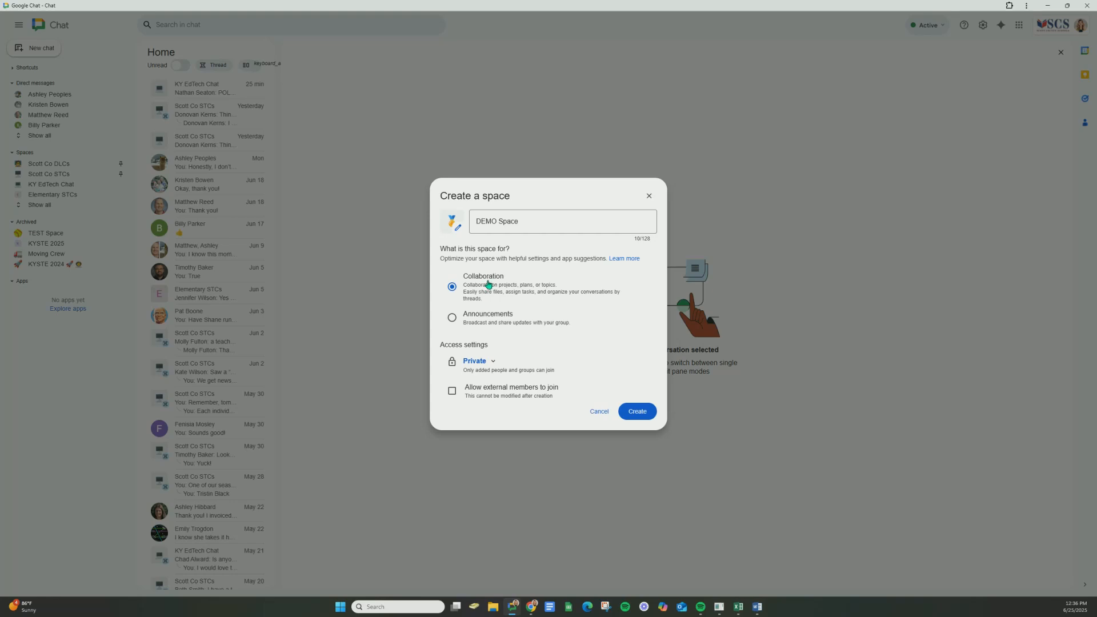
- Try the Announcements purpose and Scott County Board of Education access for the space, restoring Collaboration and Private
click(513, 324)
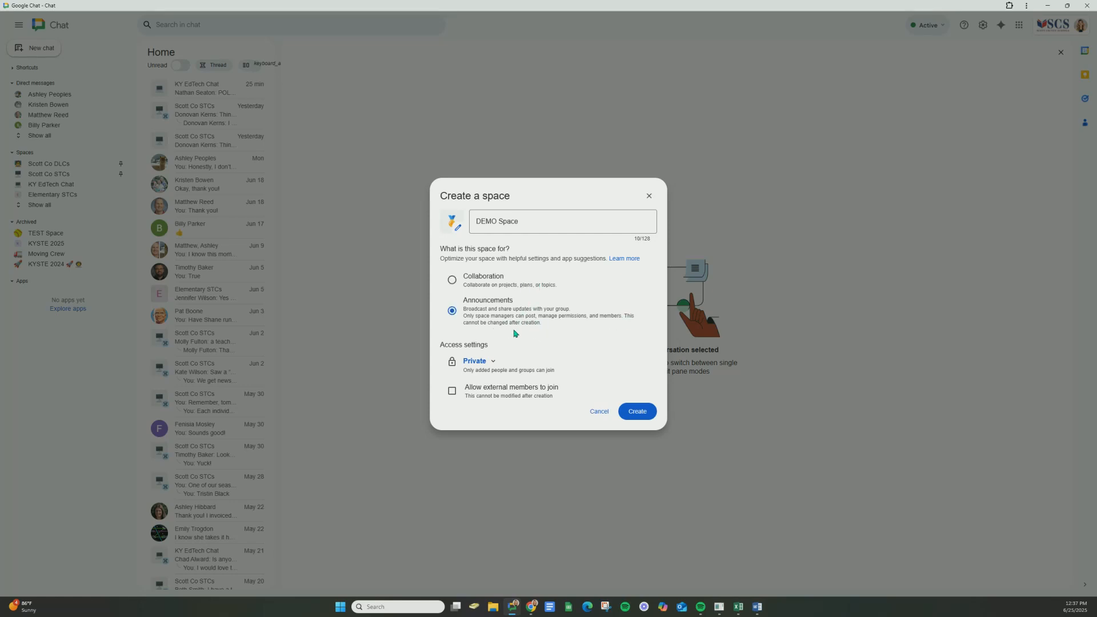
click(498, 284)
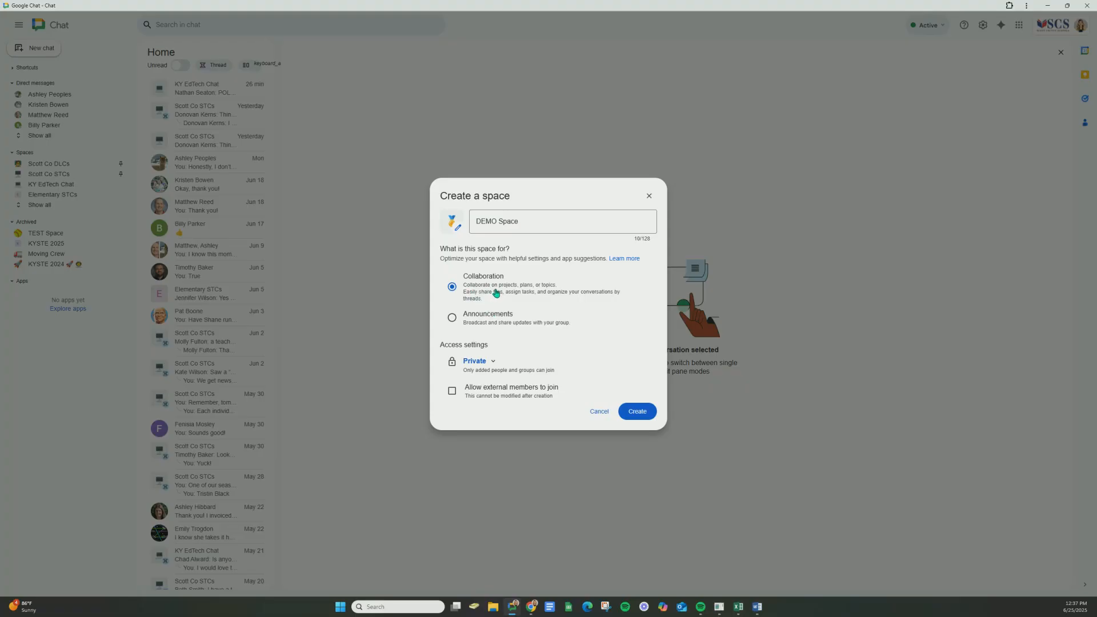
click(495, 364)
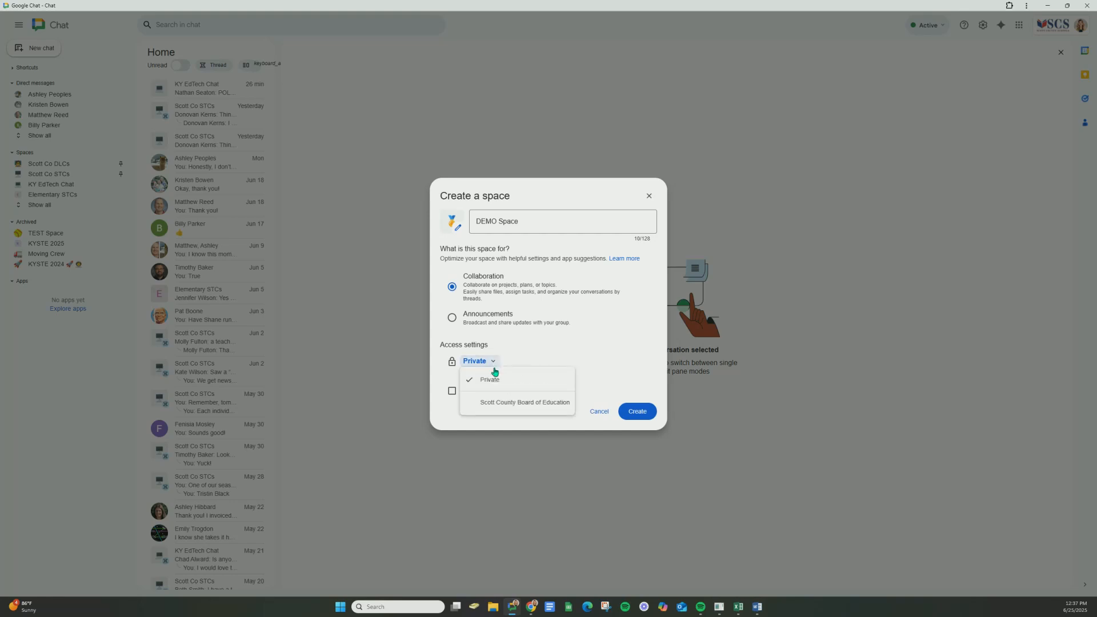
click(532, 403)
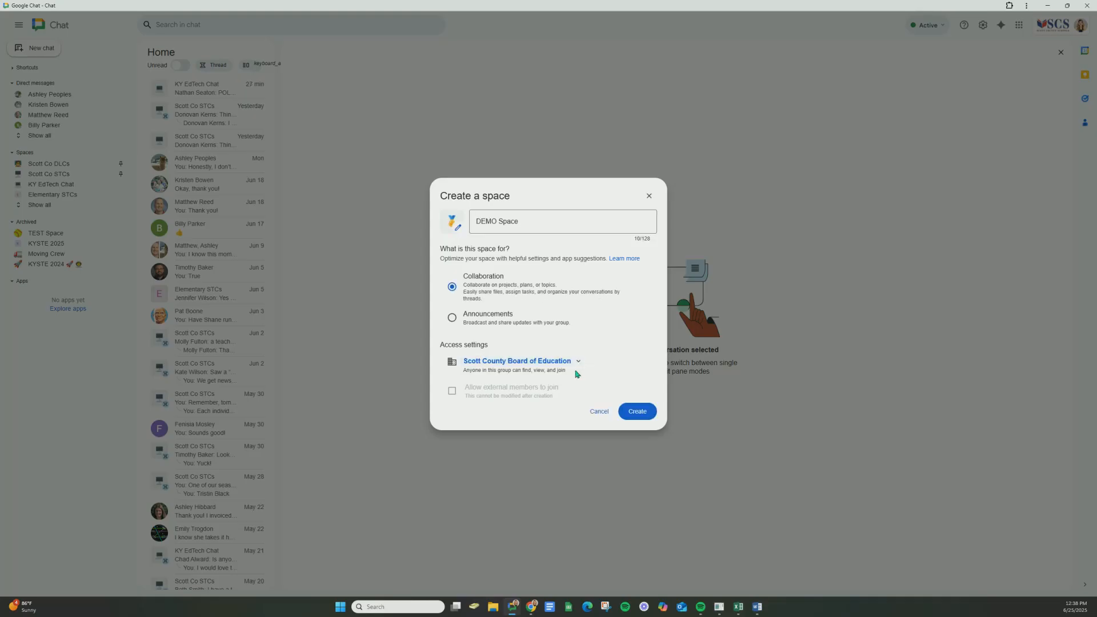
click(579, 362)
click(526, 379)
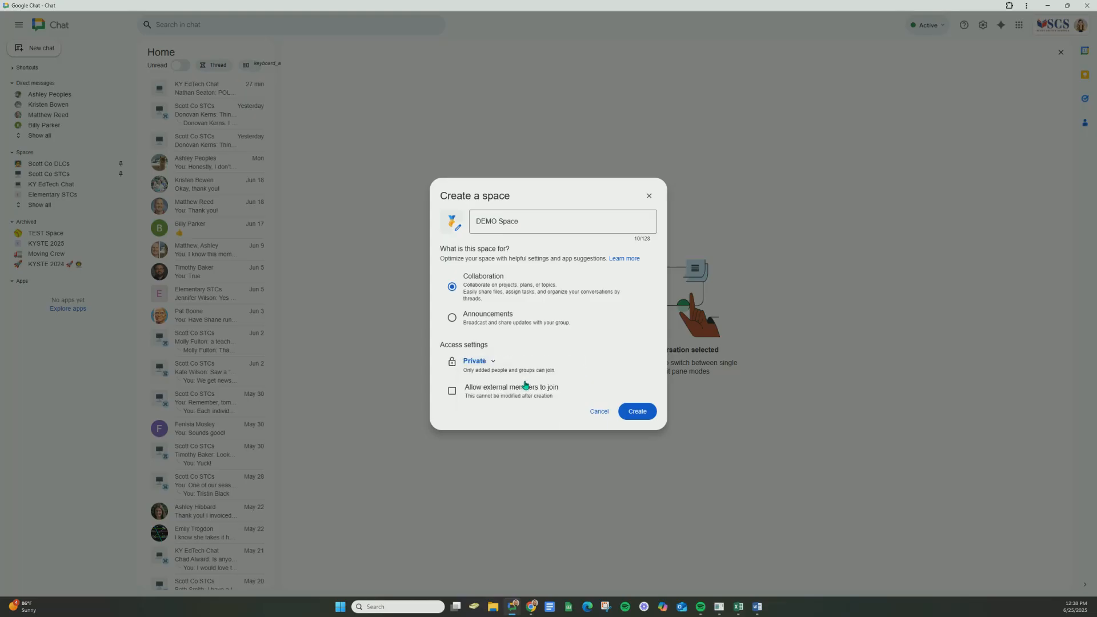
- Create the private collaboration space with external members not allowed to join
click(454, 394)
click(453, 394)
click(632, 410)
click(636, 412)
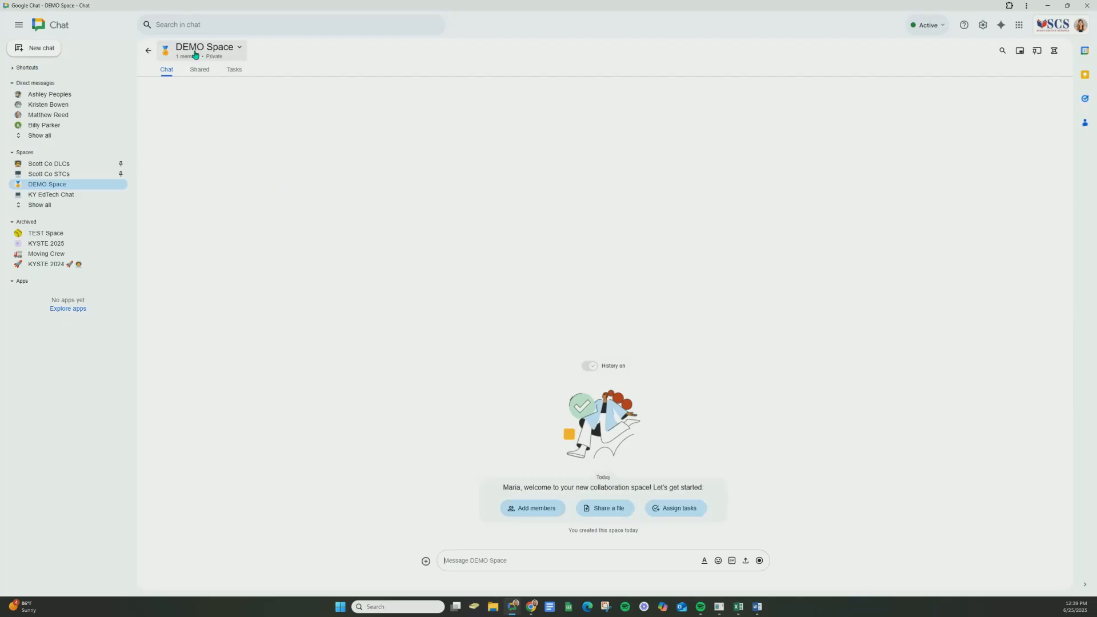
- Add one member to DEMO Space through its member management, finding the person by name
click(228, 53)
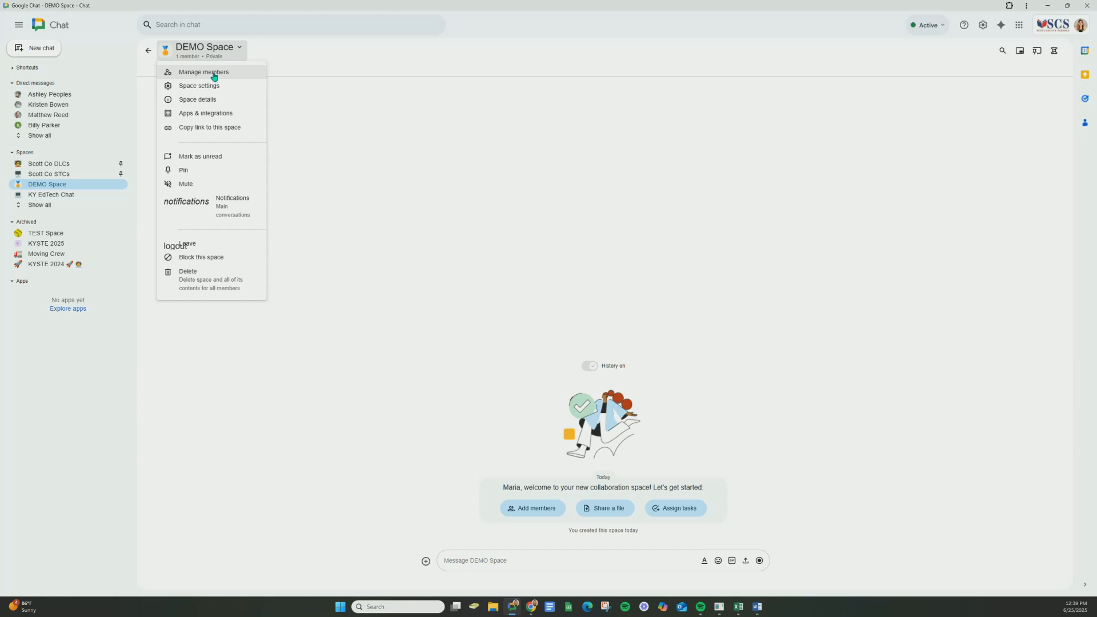
click(213, 76)
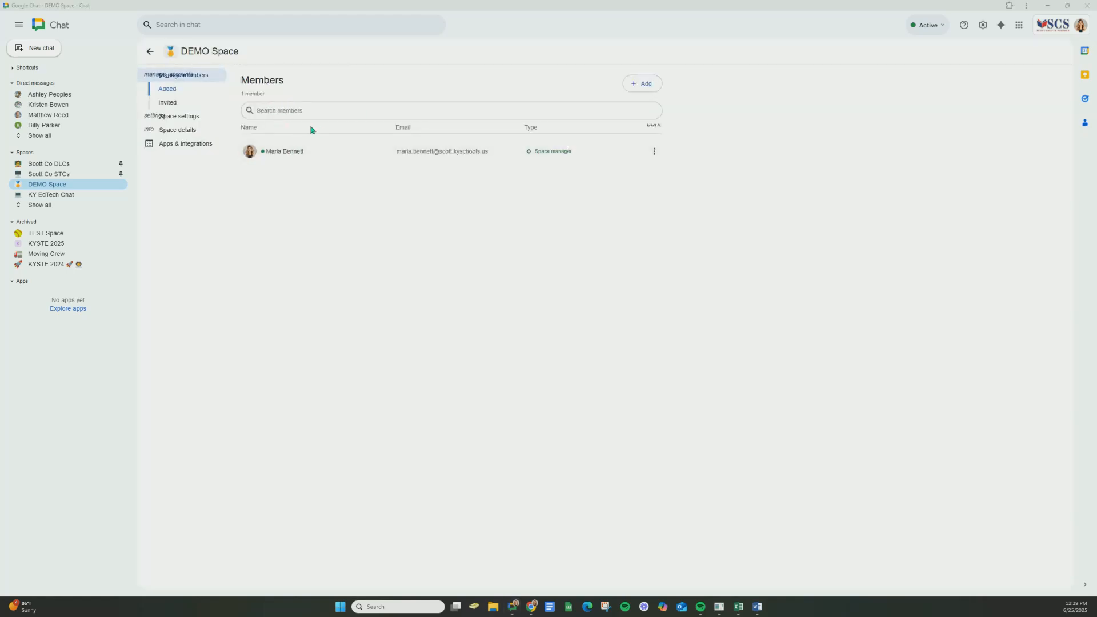
click(641, 85)
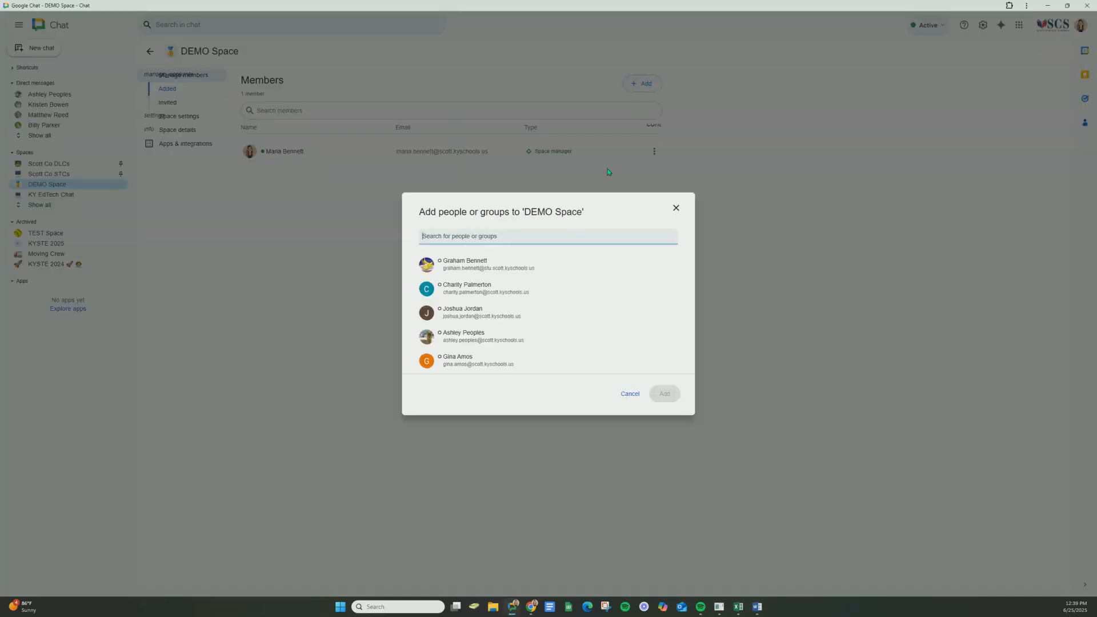
scroll(512, 320, down, 5)
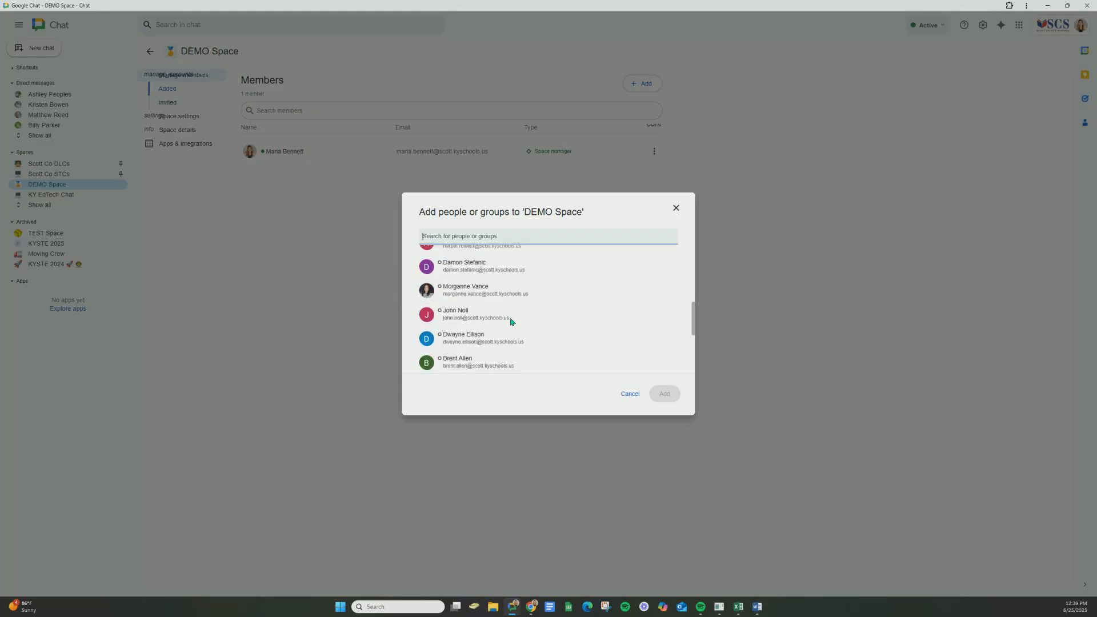
scroll(511, 319, up, 5)
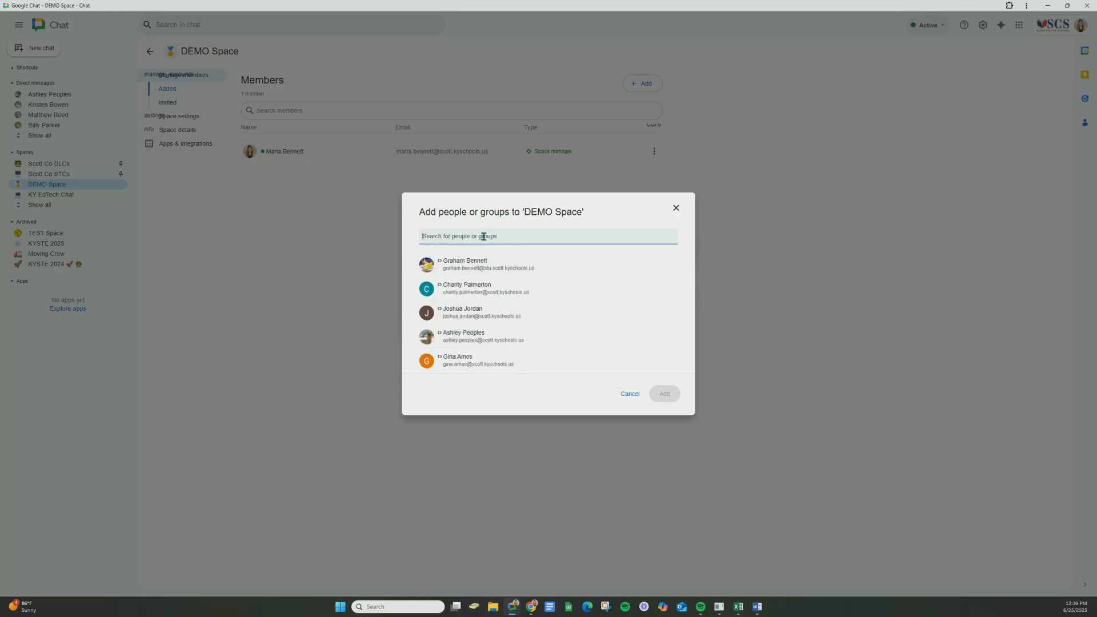
text(gra)
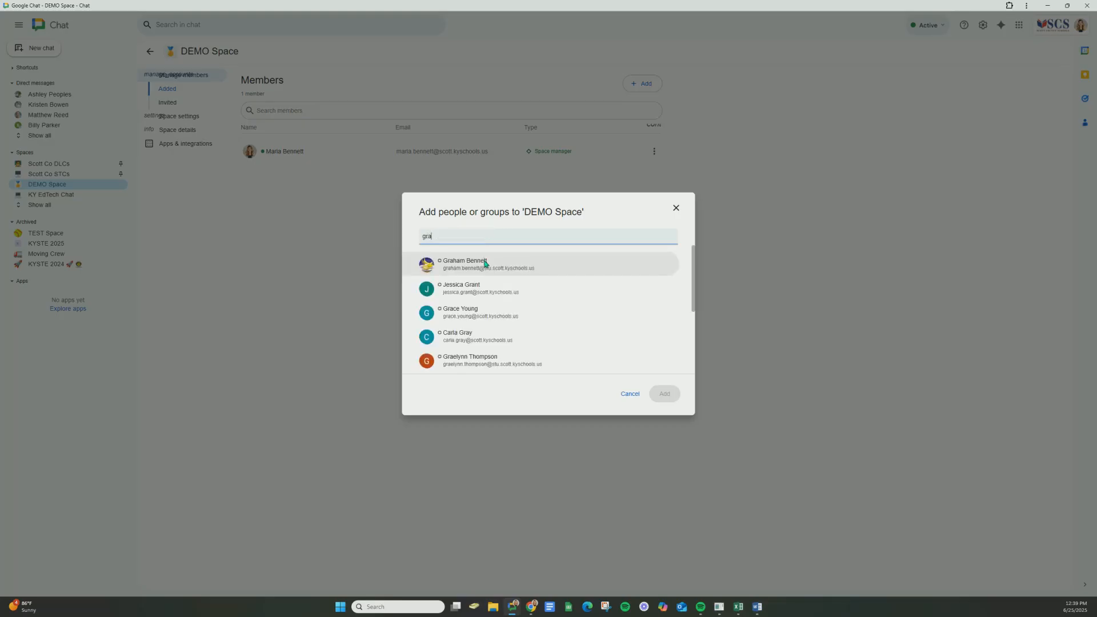
mouse_move(485, 263)
click(548, 269)
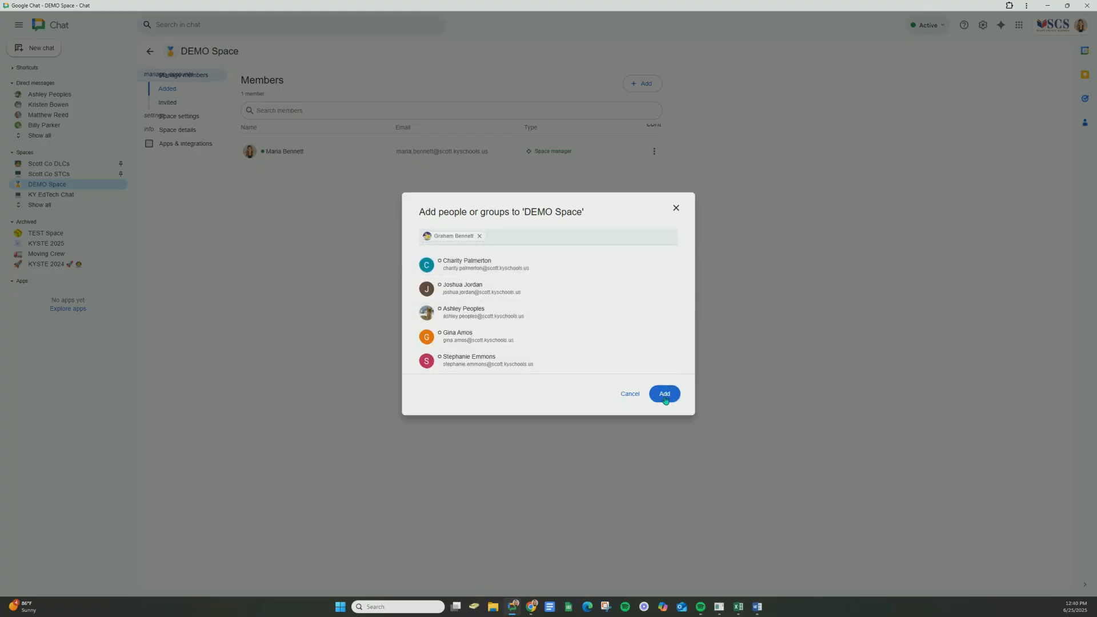
click(664, 395)
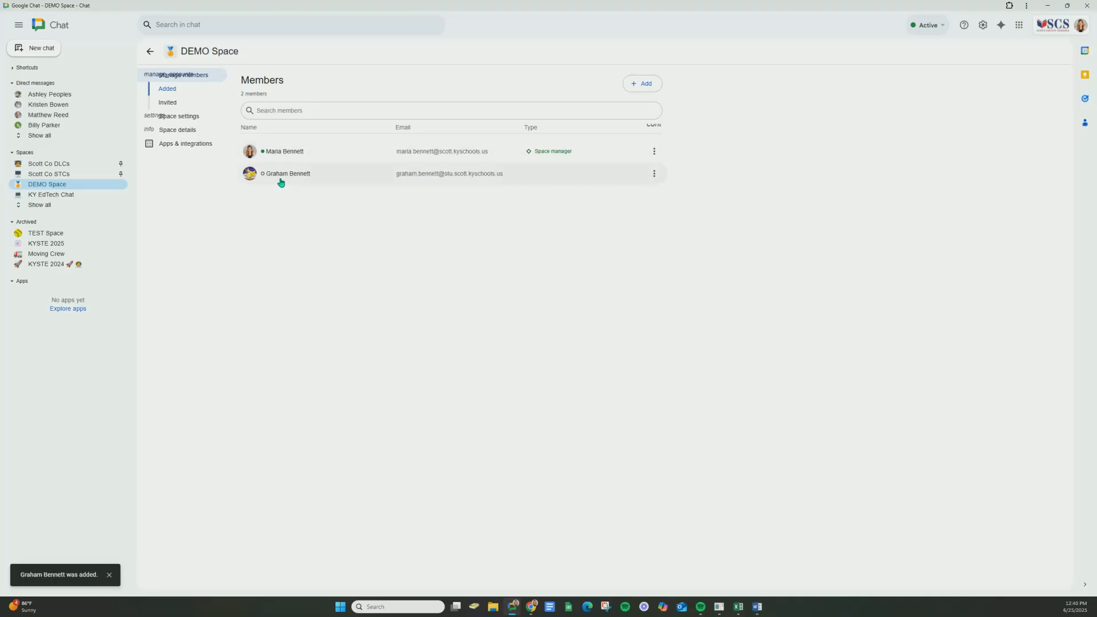
- Review the added member's options and DEMO Space's settings, details, and apps and integrations
click(654, 174)
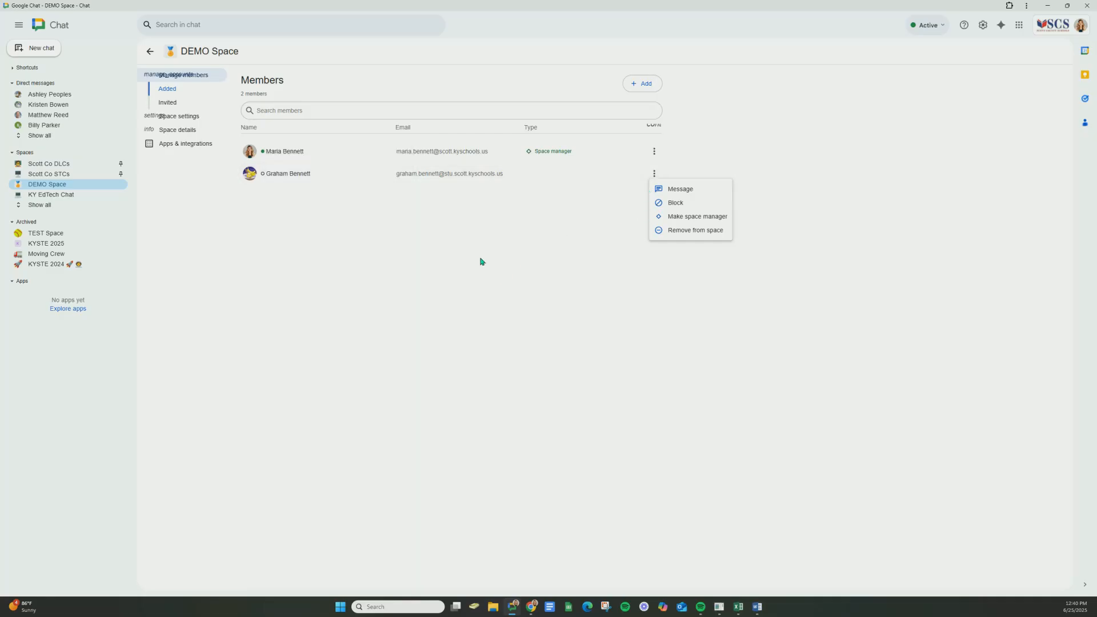
click(354, 211)
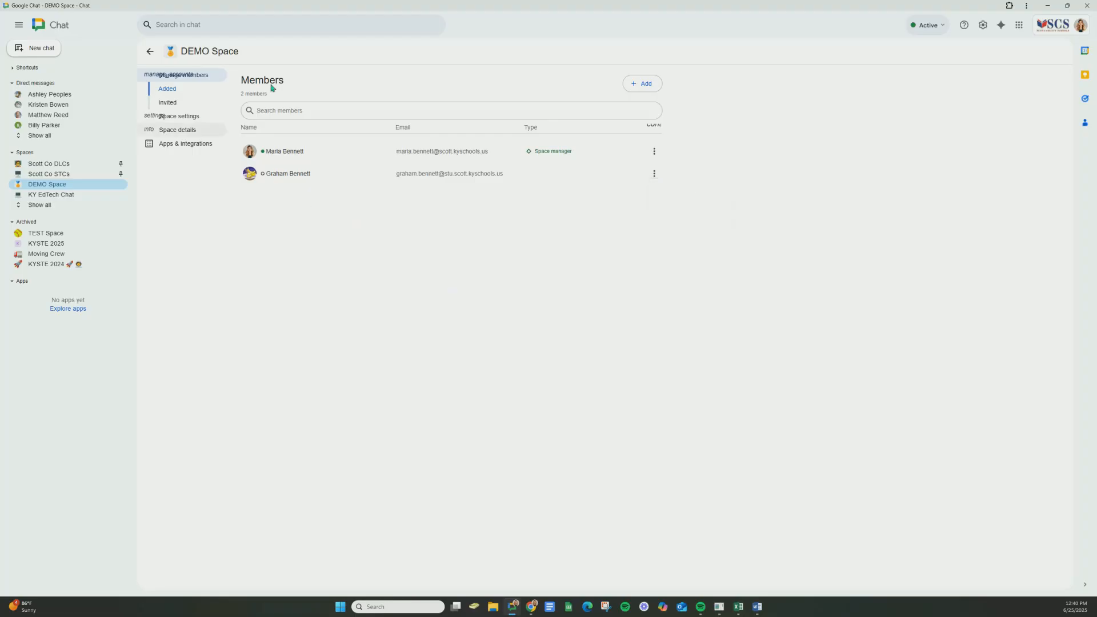
click(197, 119)
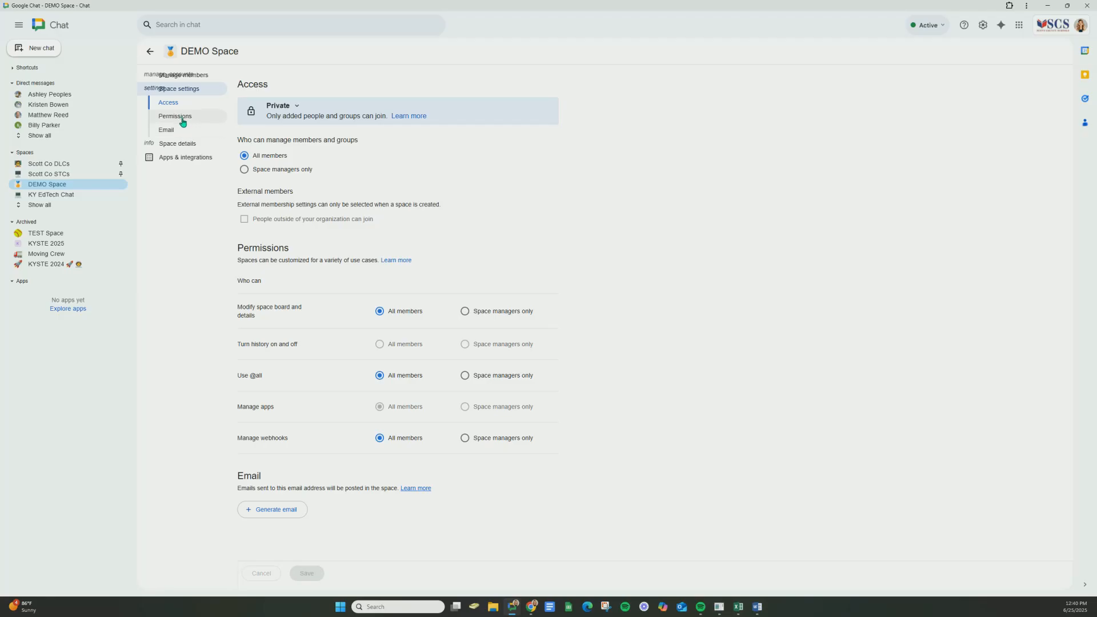
click(192, 144)
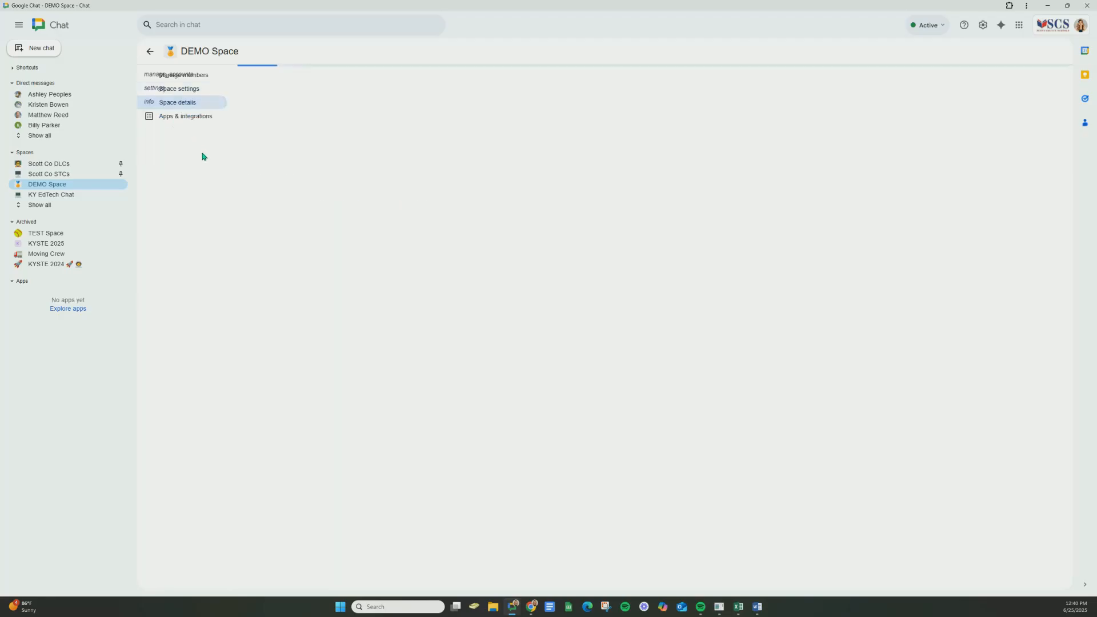
click(195, 116)
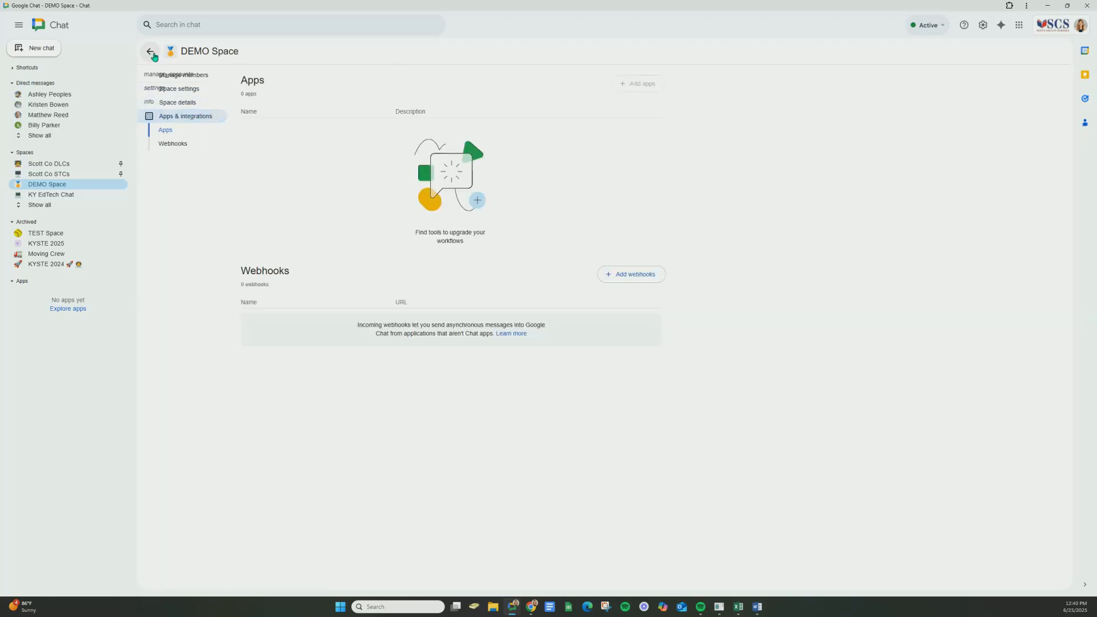
- Return to the DEMO Space conversation and send the message "Hello and welcome to our group!"
click(151, 52)
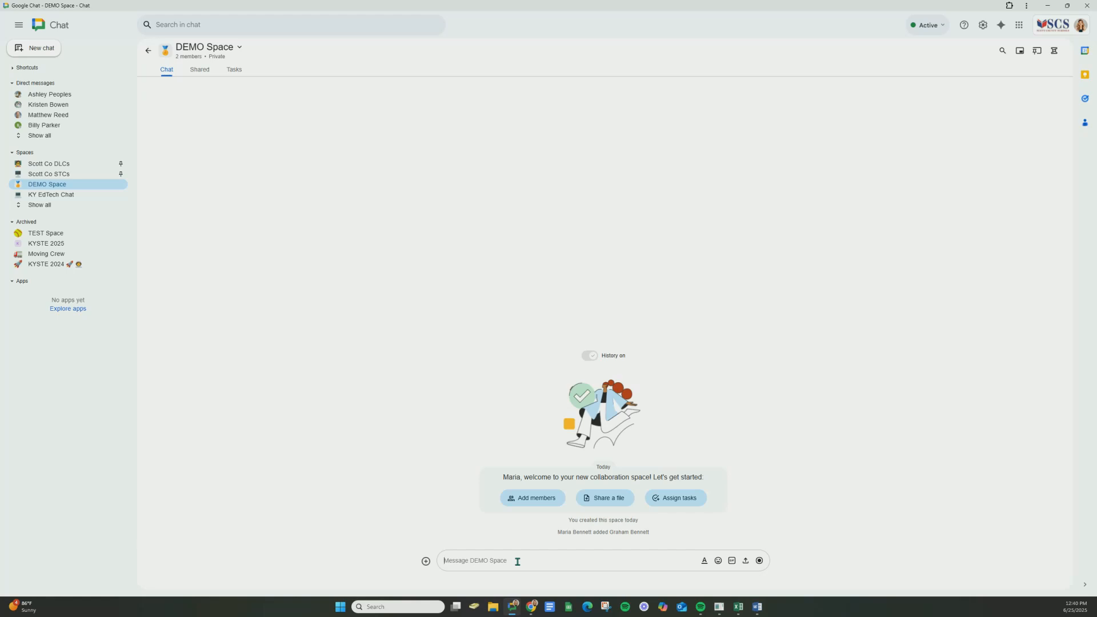
text(Hello and welcome to our group!)
key(Return)
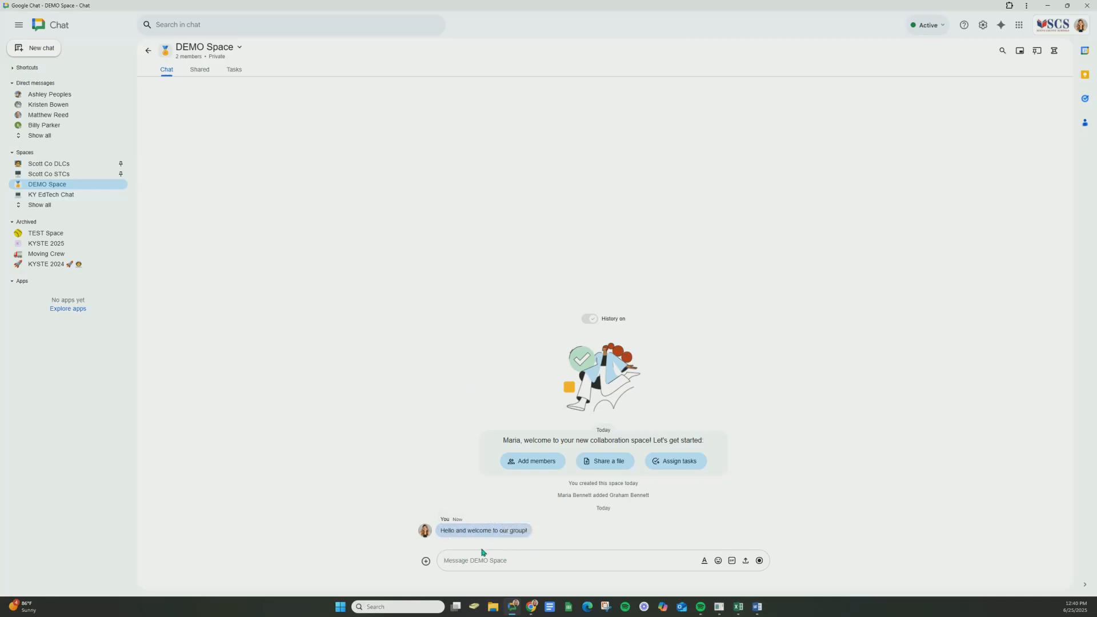
- Attach the recent Drive file SB181 Thoughts/Questions to a new DEMO Space message and remove the attachment without sending it
click(426, 561)
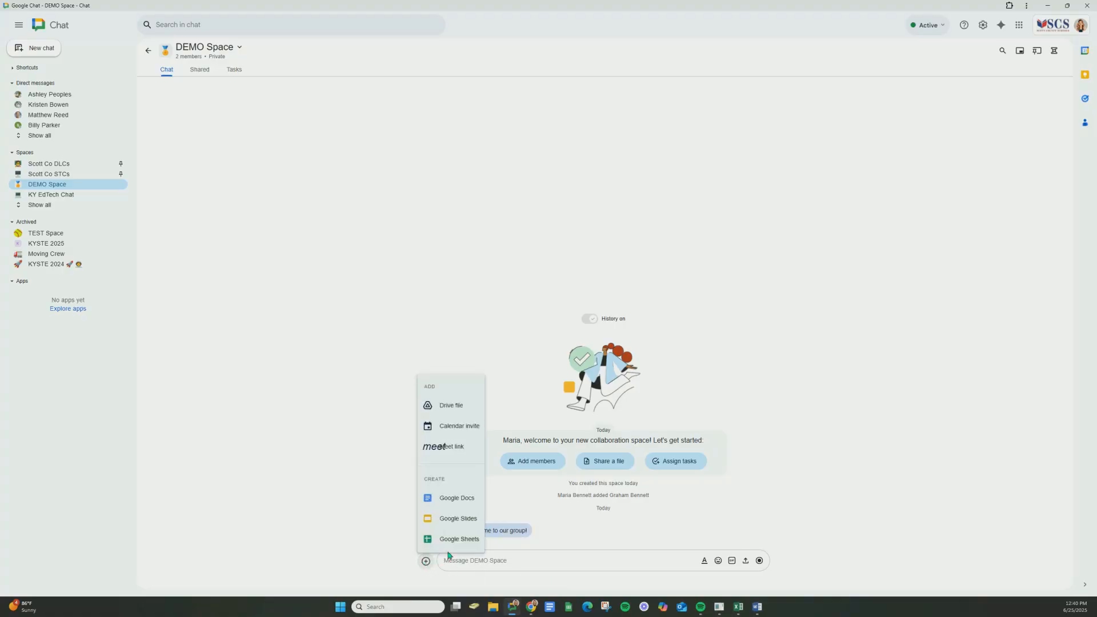
click(452, 405)
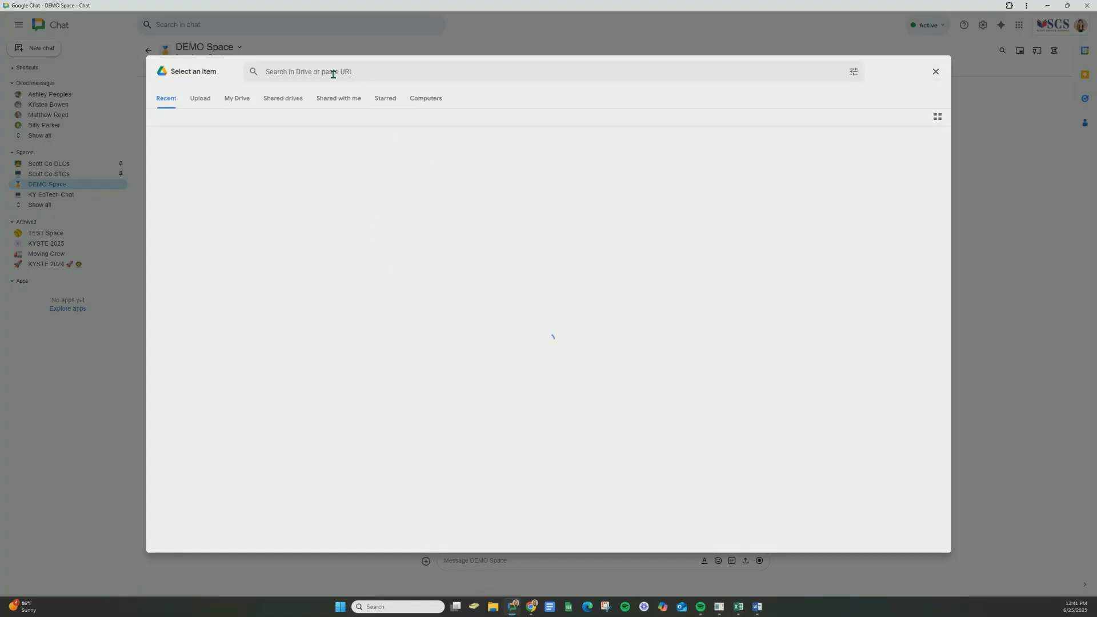
click(234, 99)
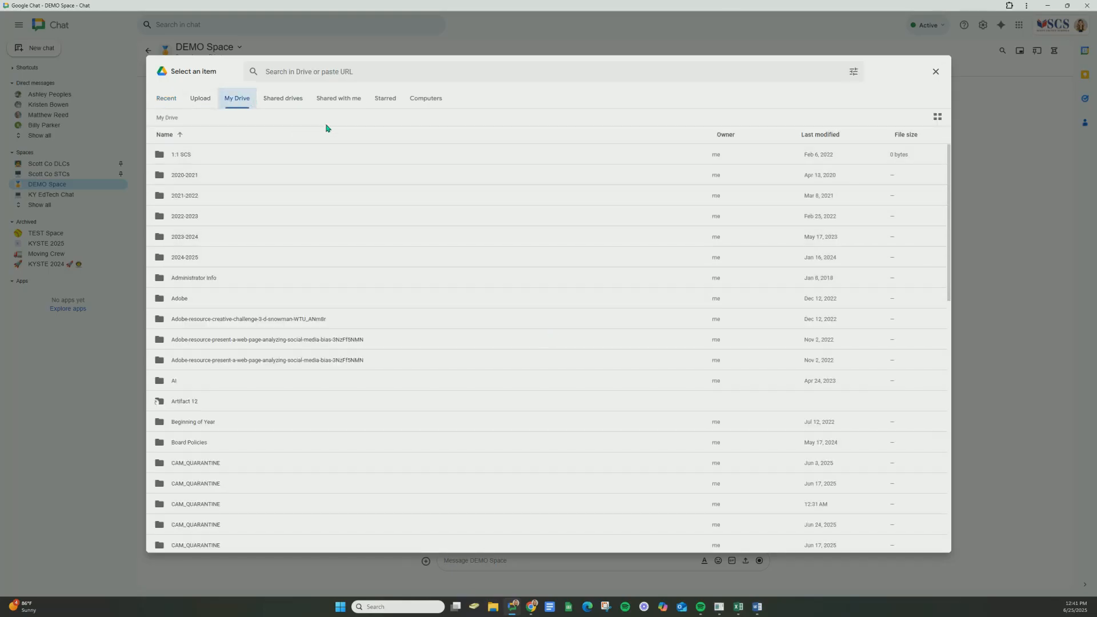
click(167, 99)
scroll(240, 355, down, 2)
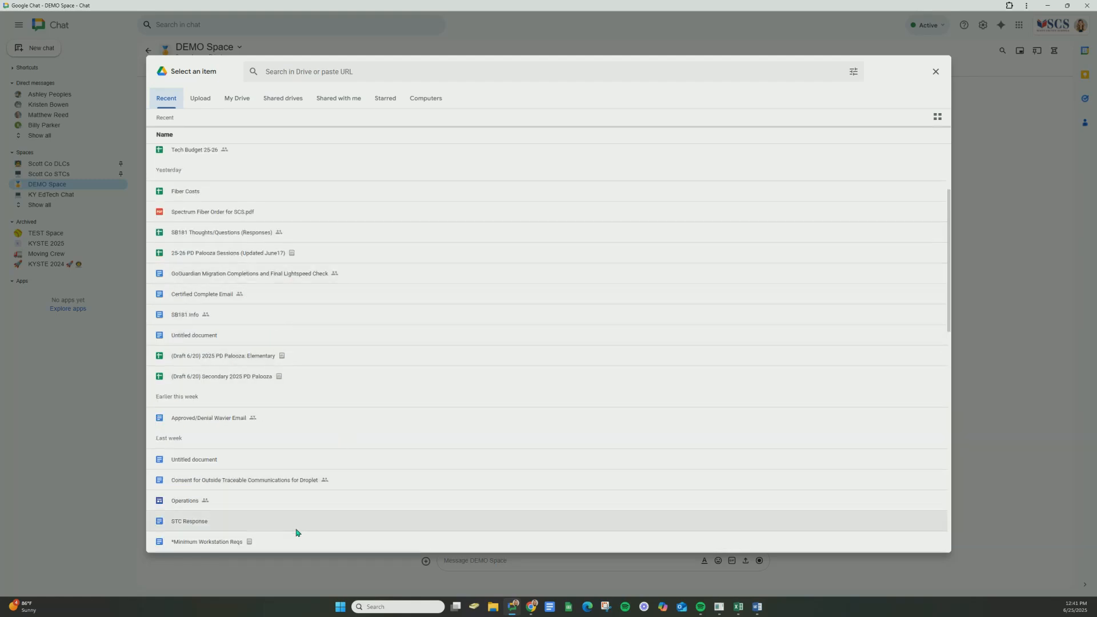
scroll(297, 525, down, 2)
click(276, 394)
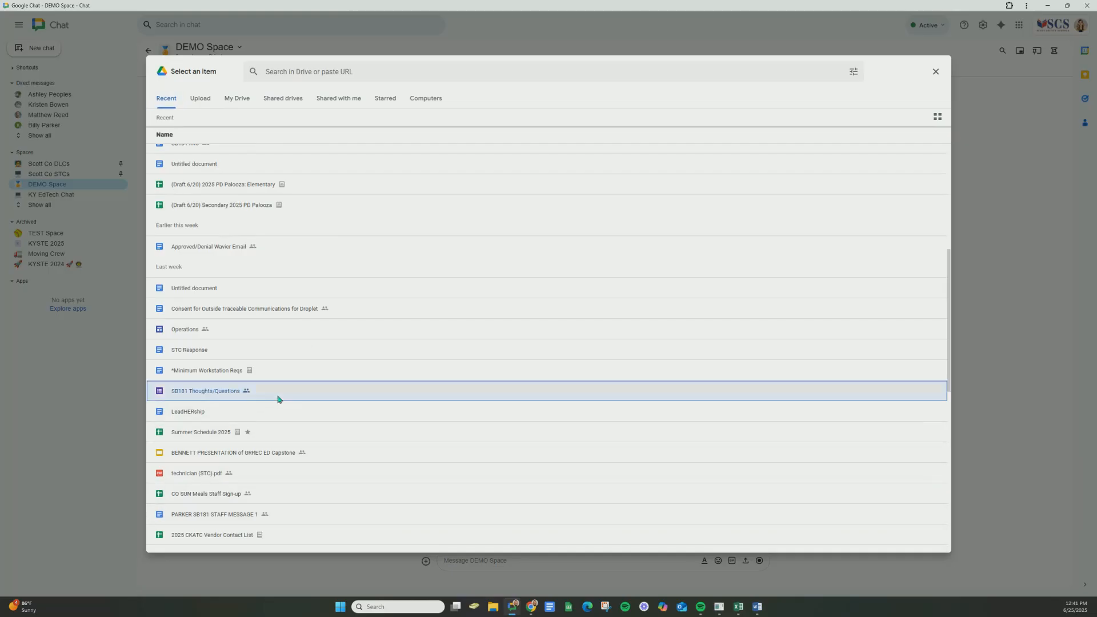
click(926, 550)
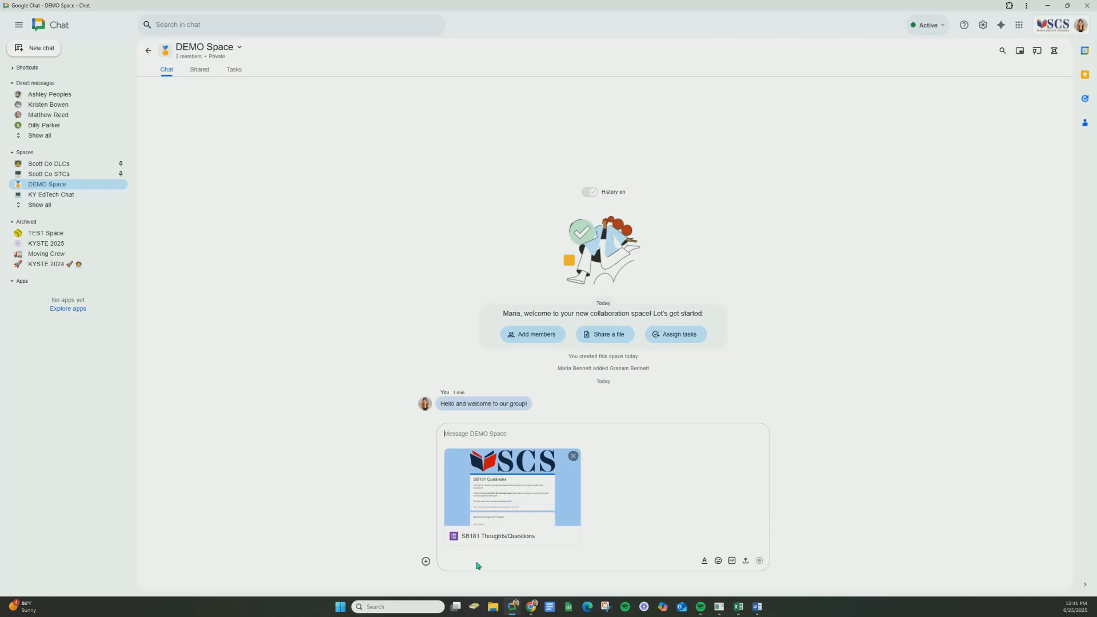
click(574, 458)
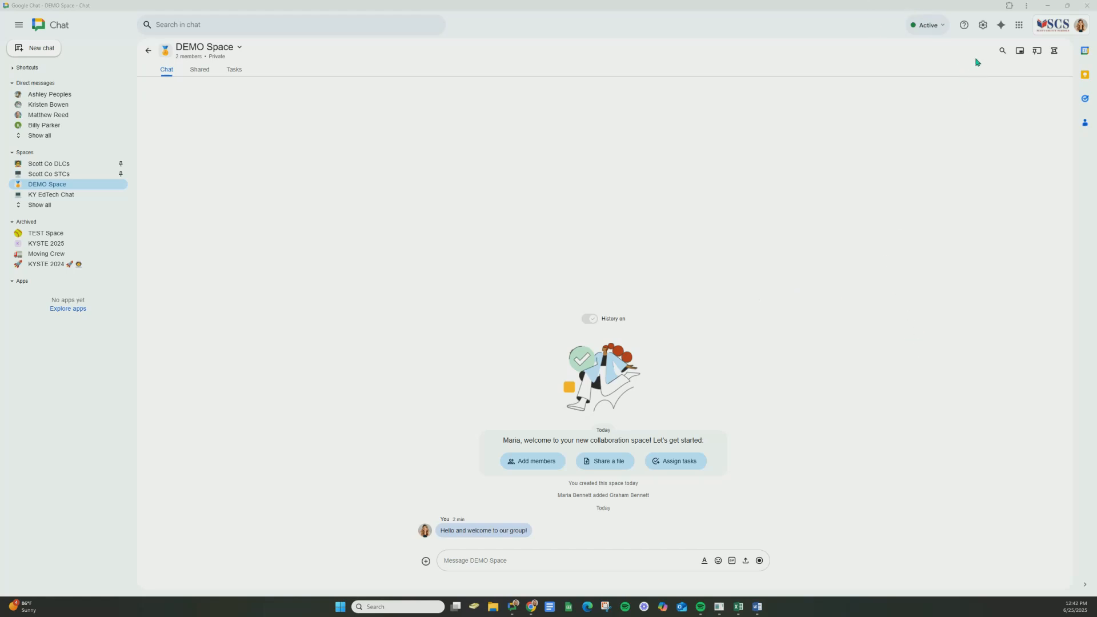
- Review the availability status choices and the durations offered for muting notifications with Do not disturb, leaving the status unchanged
click(930, 29)
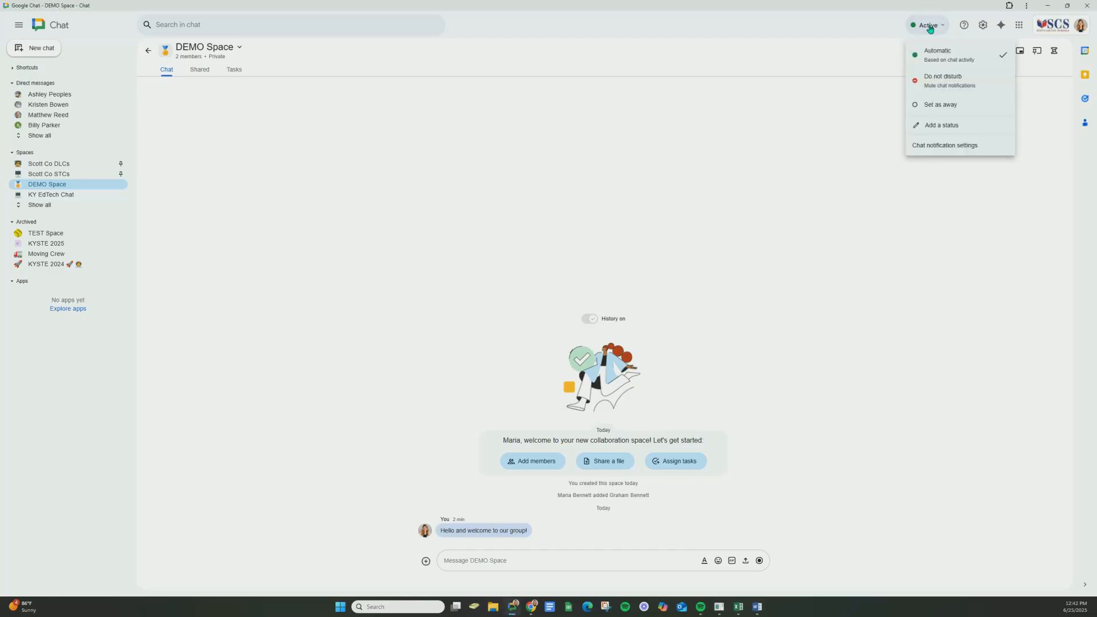
click(940, 87)
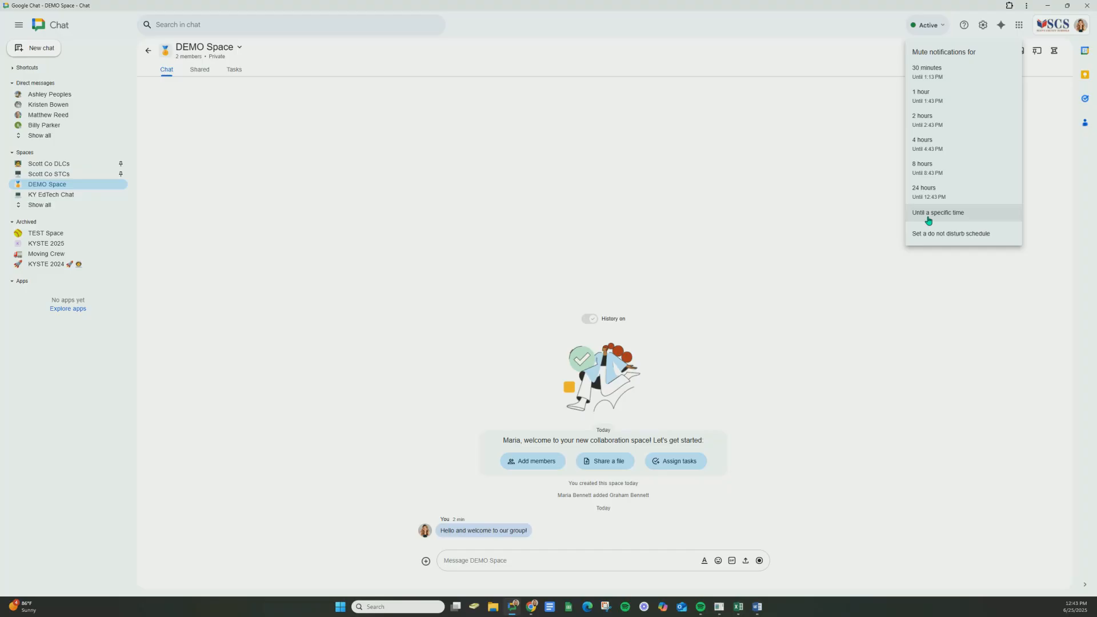
click(843, 209)
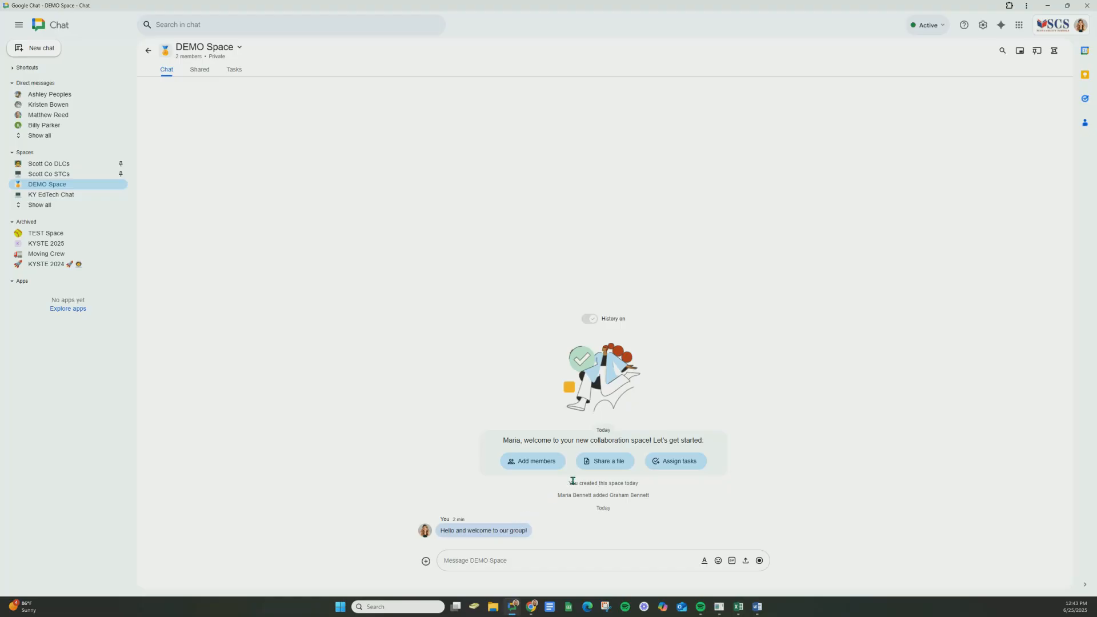
- Review the notification settings and do not disturb schedules, including the edit options of the 7:00 PM - 7:00 AM schedule, without saving changes
click(981, 31)
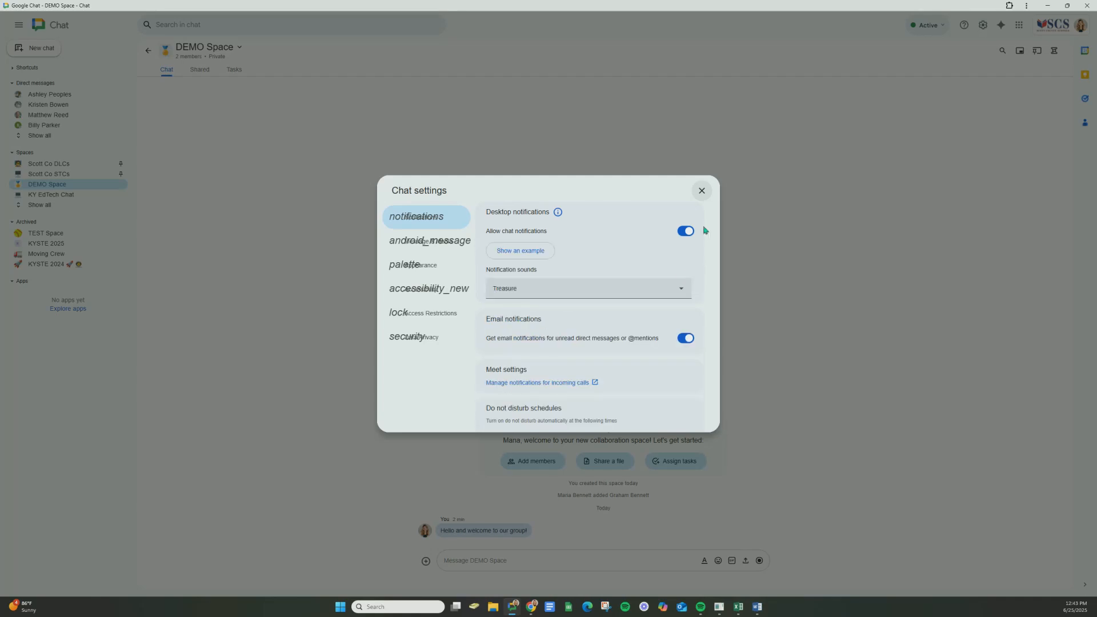
scroll(619, 286, down, 2)
scroll(571, 296, down, 2)
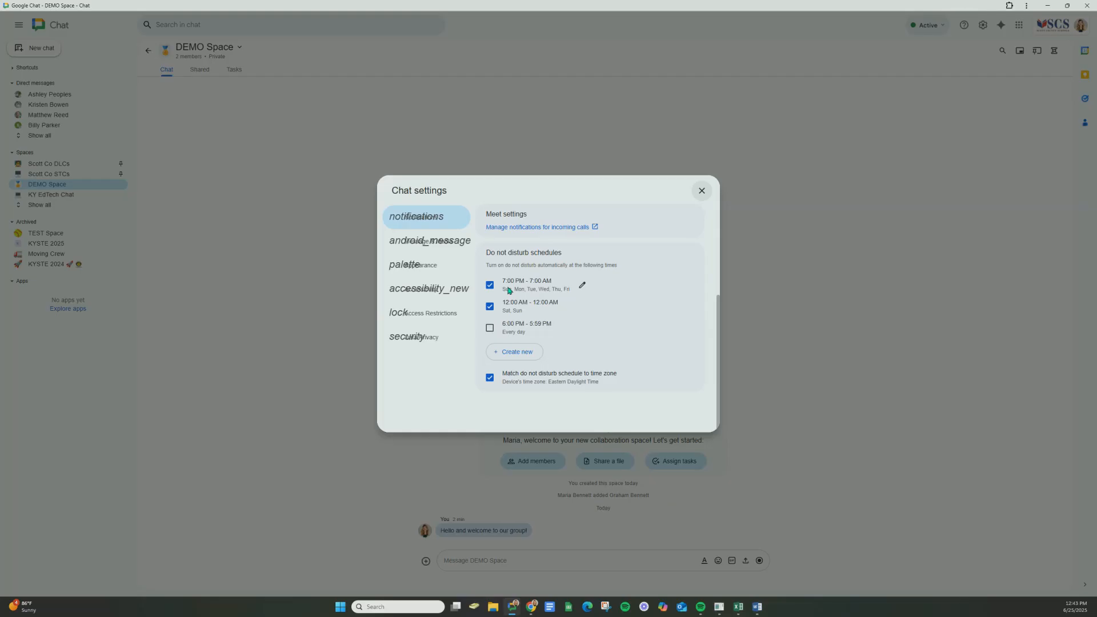
click(582, 288)
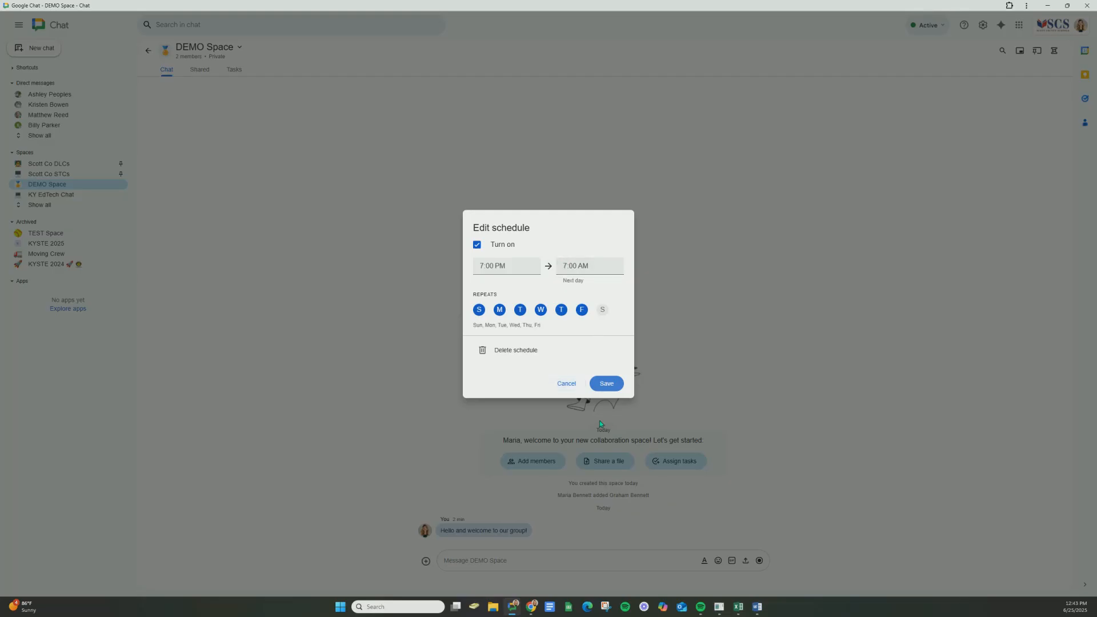
click(568, 383)
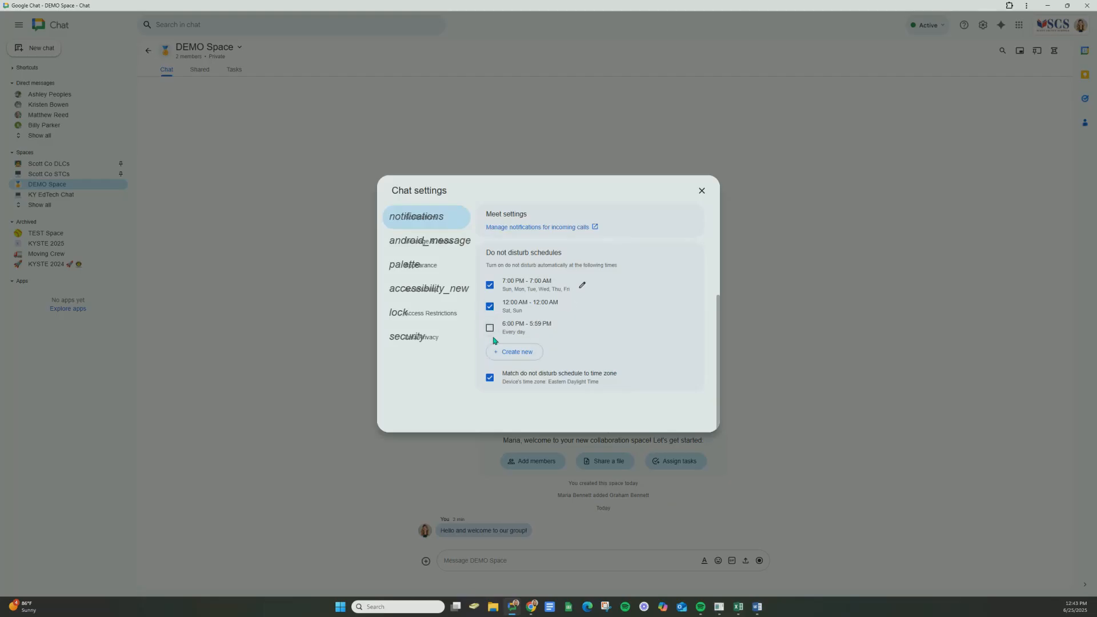
click(701, 191)
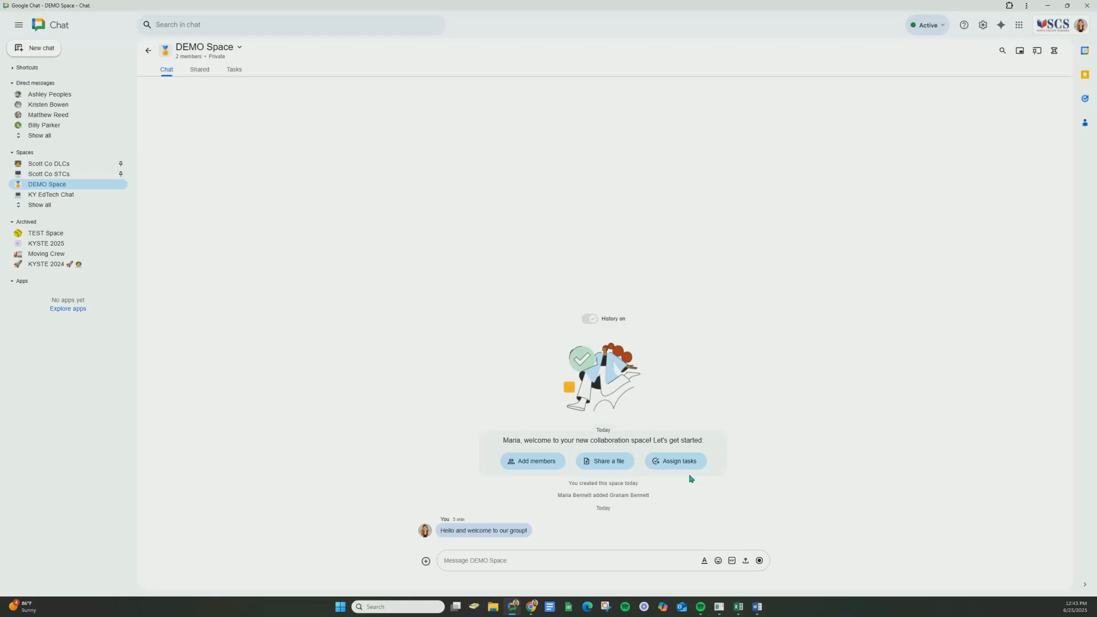
- Turn off the 7:00 PM - 7:00 AM do not disturb schedule in the chat settings and close them
click(983, 26)
scroll(663, 320, down, 3)
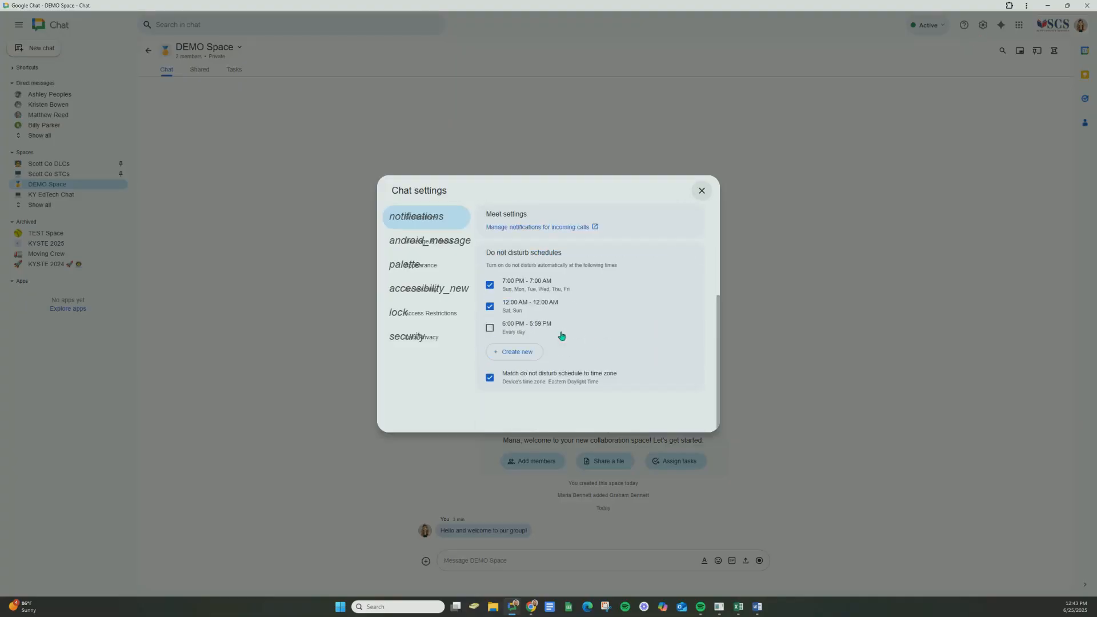
click(491, 287)
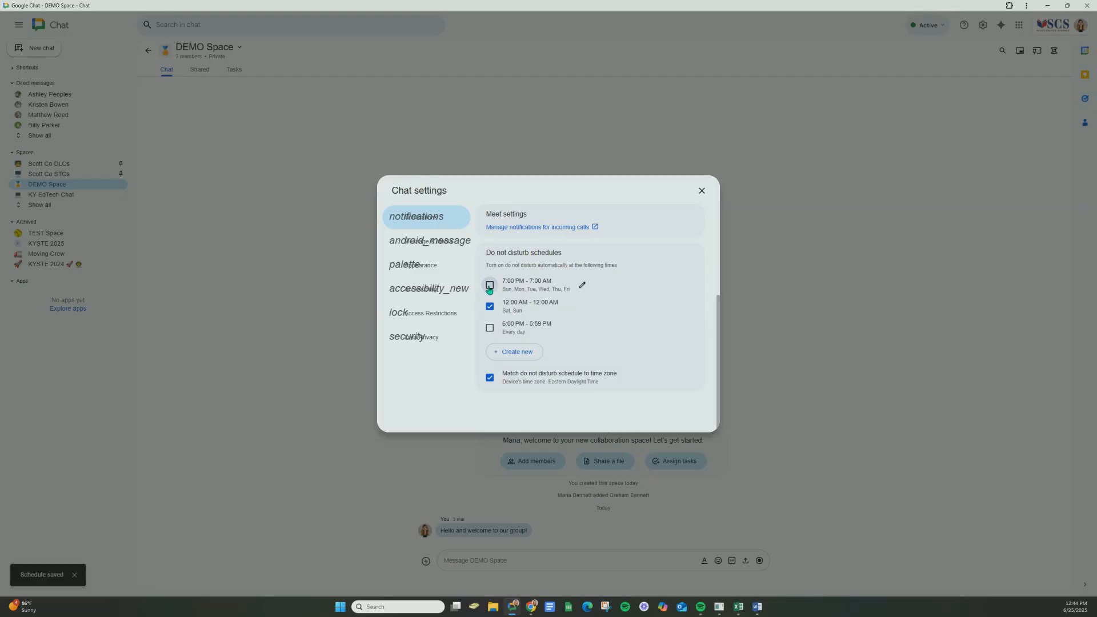
click(489, 286)
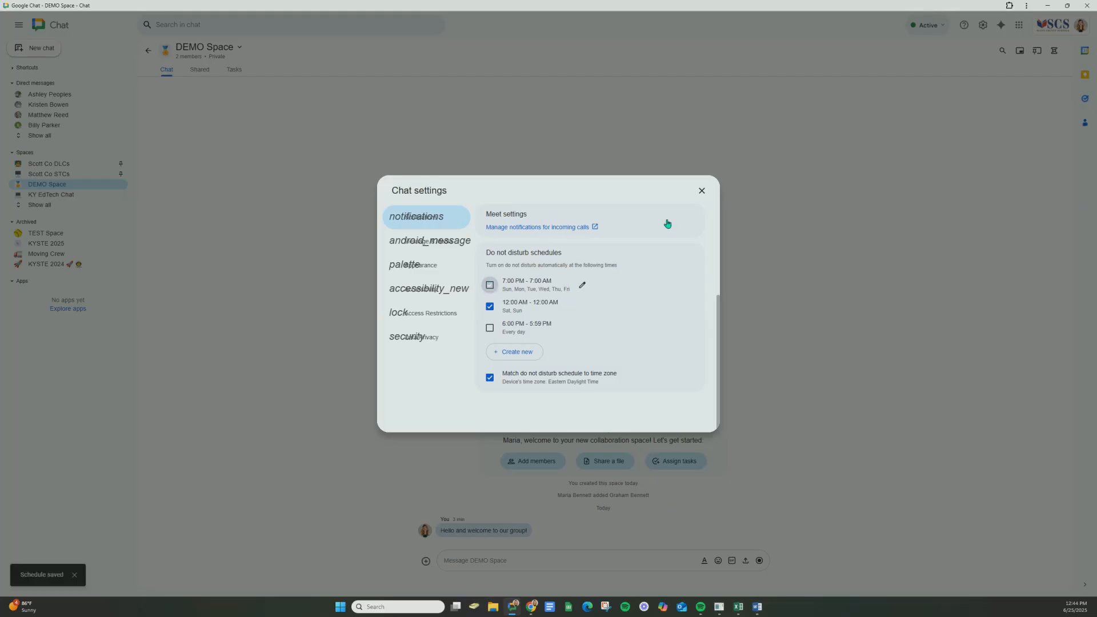
click(700, 192)
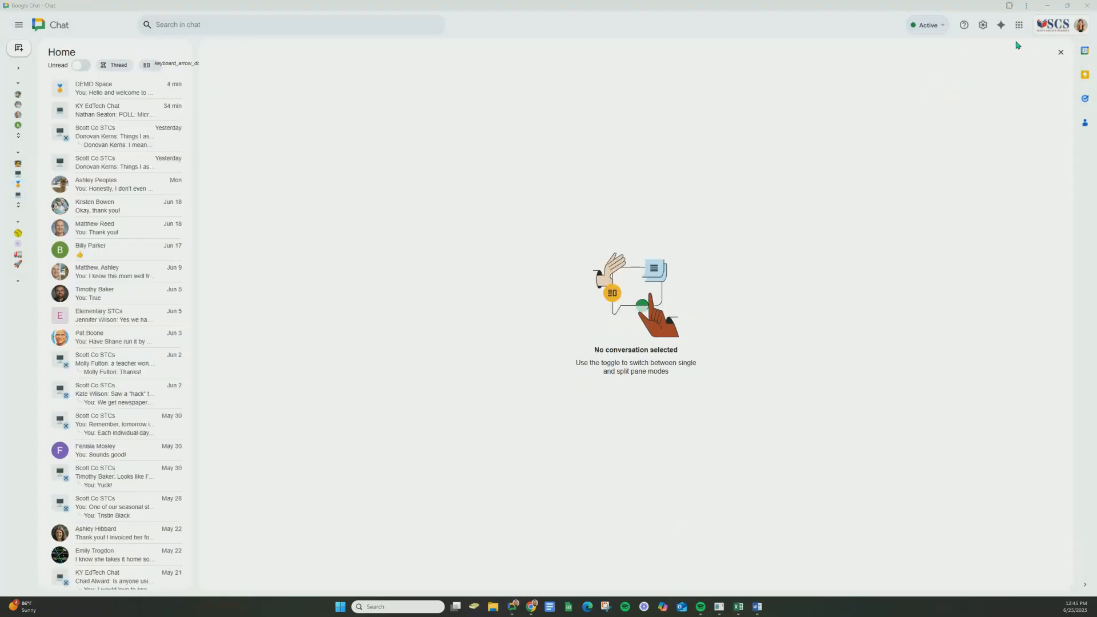
- Examine the animation options under accessibility and the message features in the chat settings
click(983, 25)
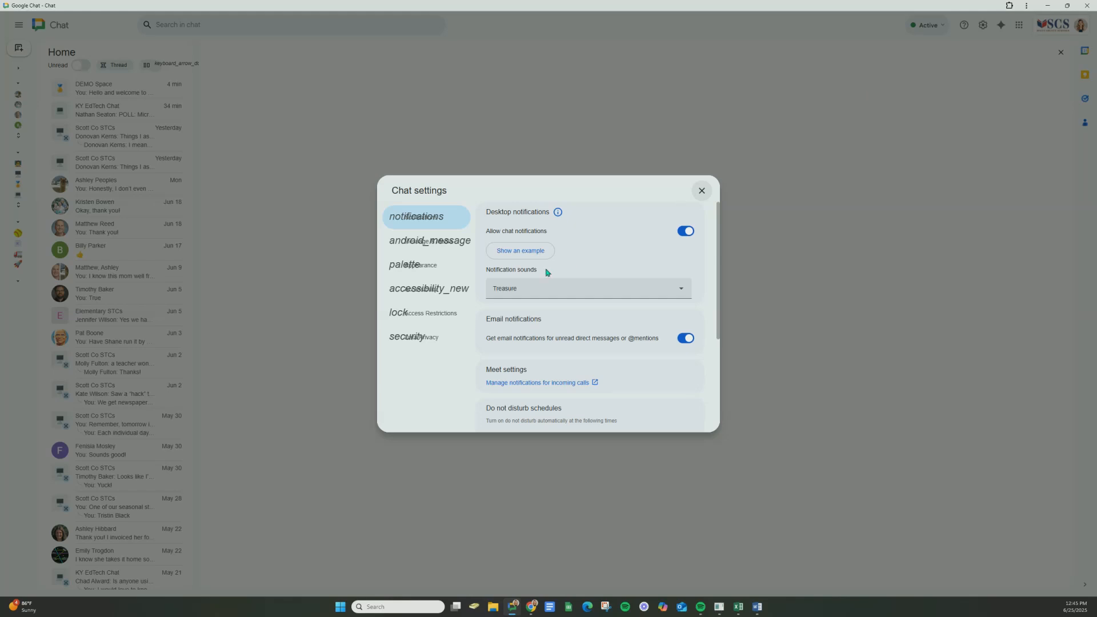
click(444, 289)
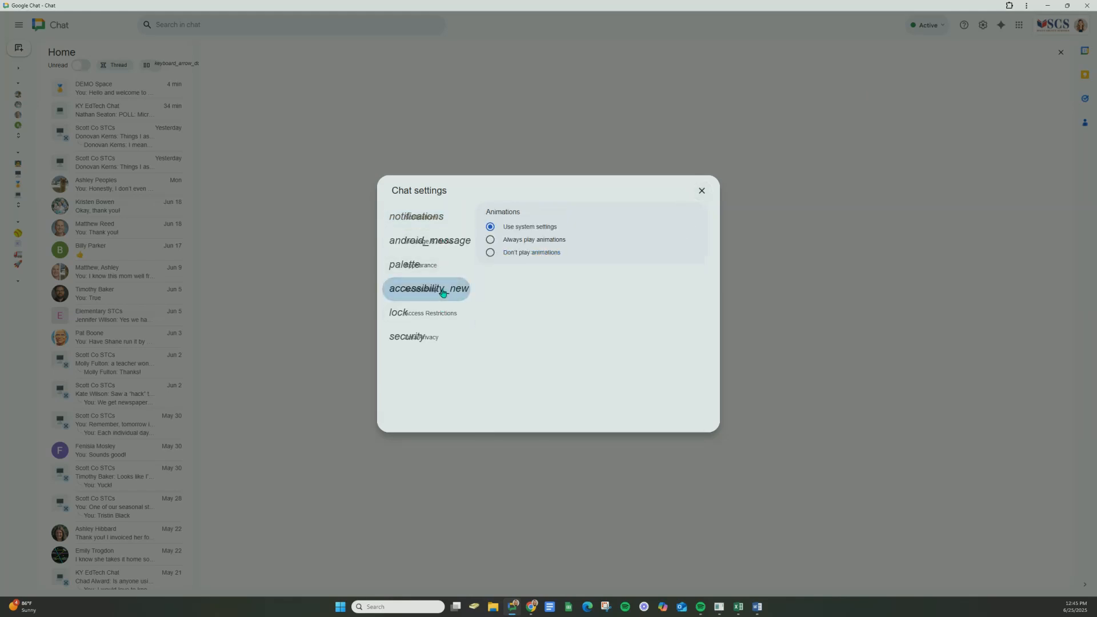
click(436, 238)
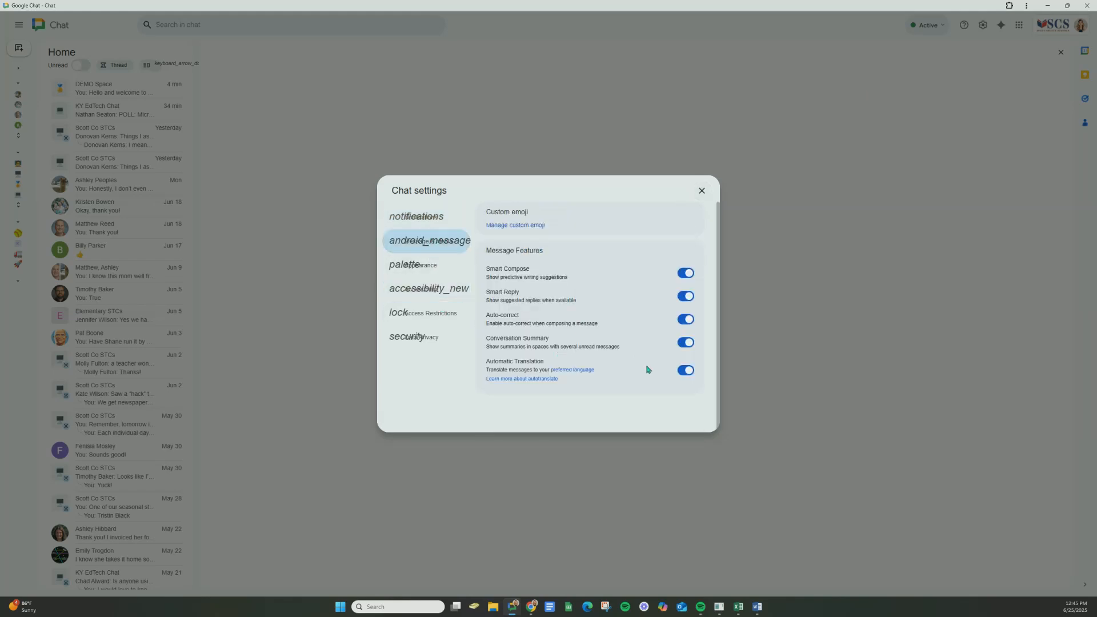
- Switch Automatic Translation off and back on, and close the chat settings
click(682, 371)
click(688, 372)
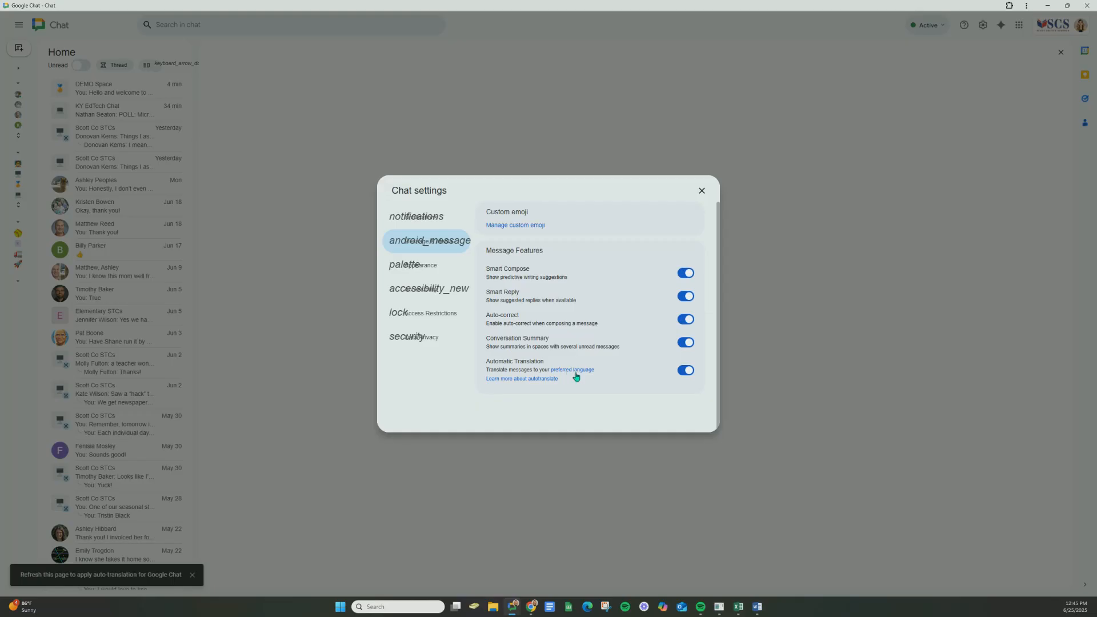
click(686, 371)
click(687, 371)
click(701, 192)
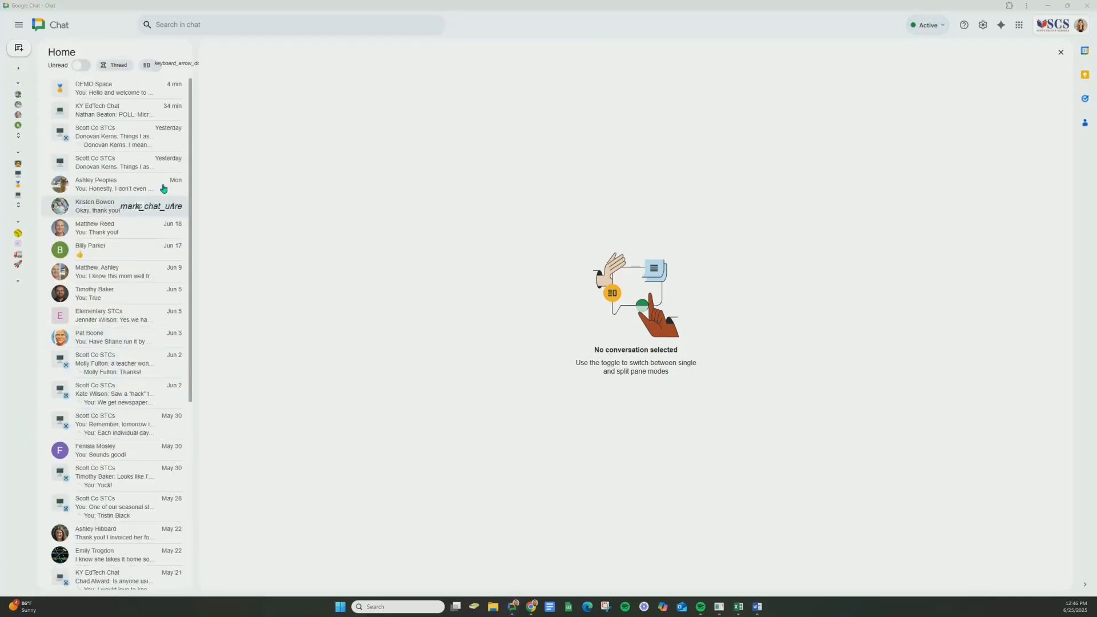
- Search across all chat conversations for "sb181"
click(185, 26)
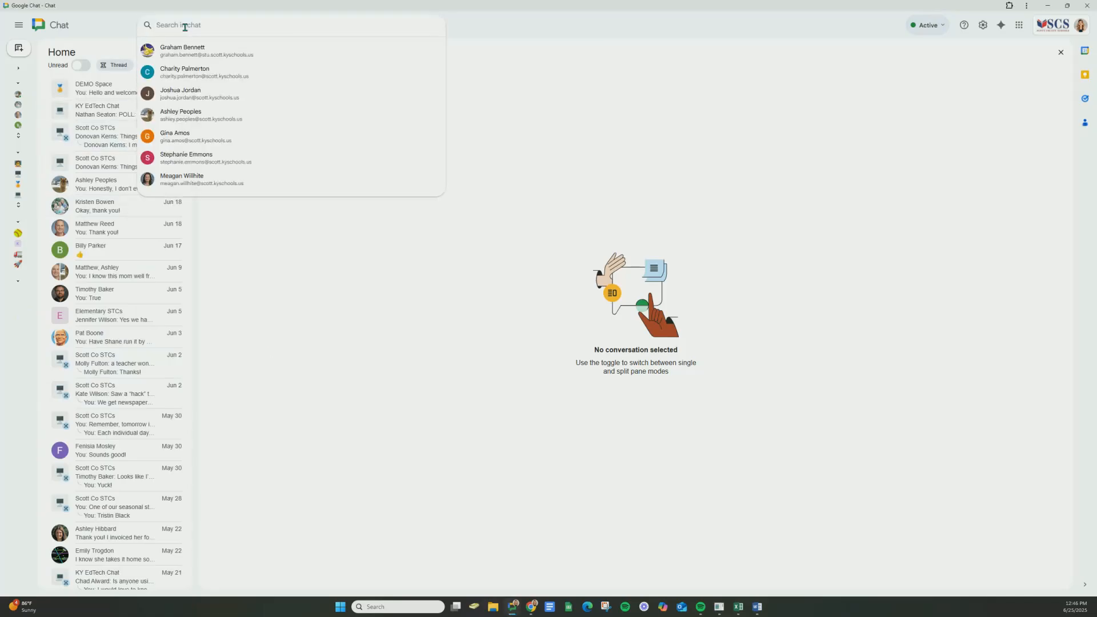
text(sb181)
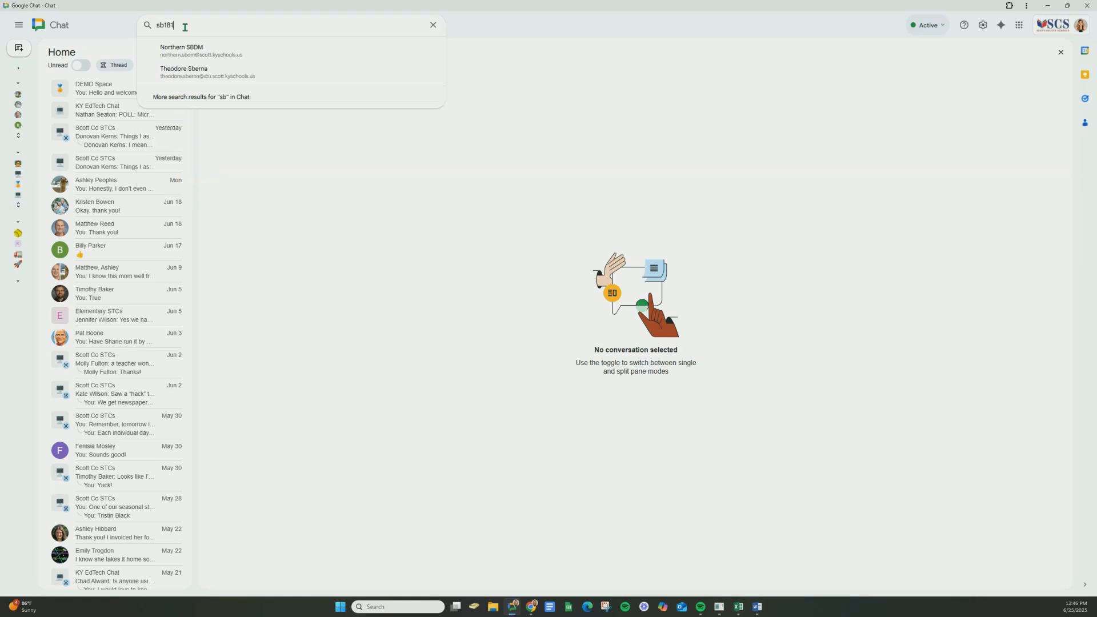
key(Return)
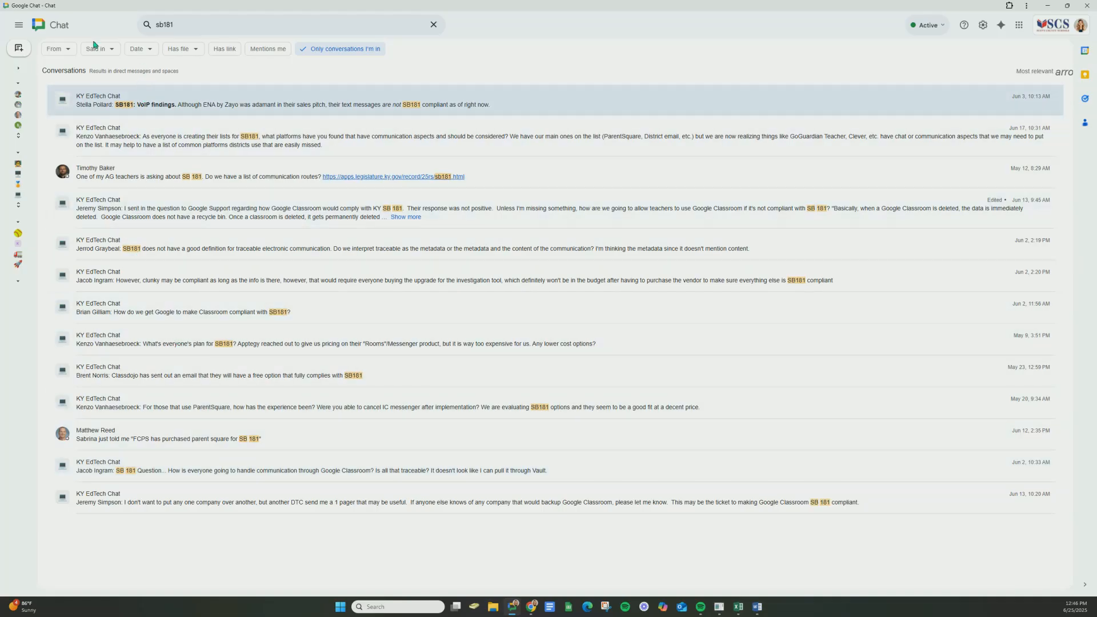
- Filter the search results to messages said in DEMO Space, and switch that filter to KY EdTech Chat
click(111, 49)
scroll(137, 144, down, 1)
click(139, 105)
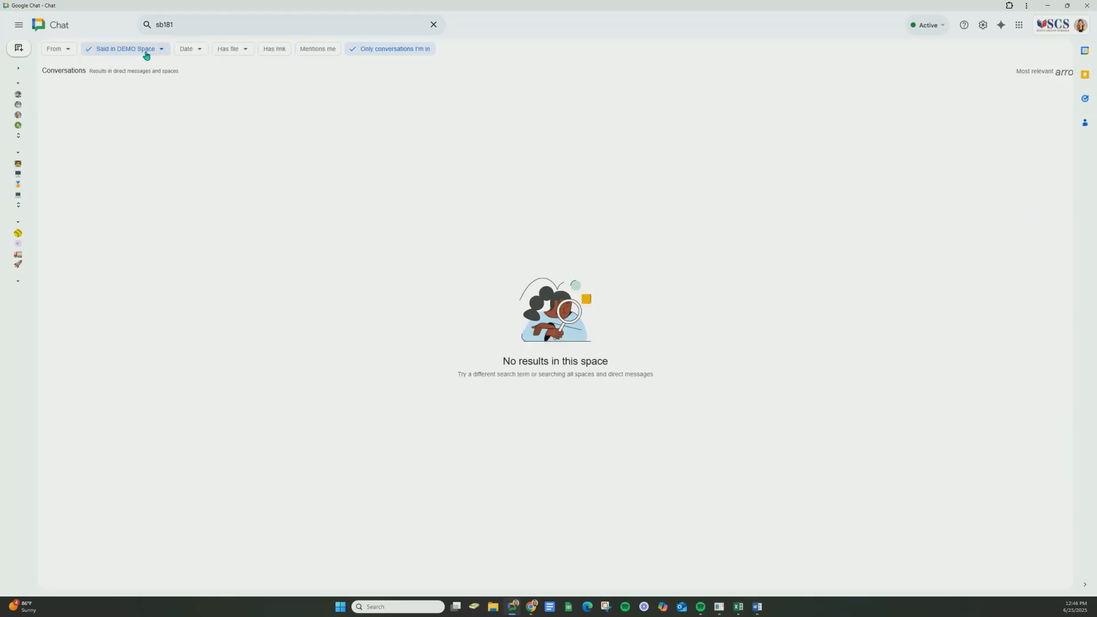
click(146, 55)
click(144, 205)
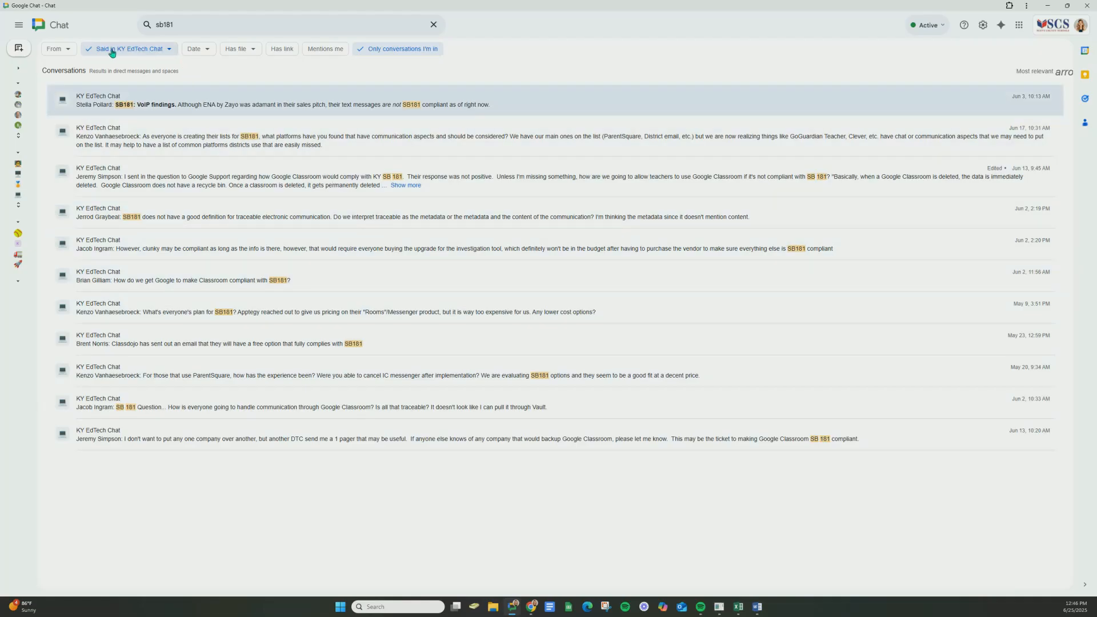
- Look through the people in the sender filter without choosing one, and restrict the results to messages with Documents attached
click(62, 50)
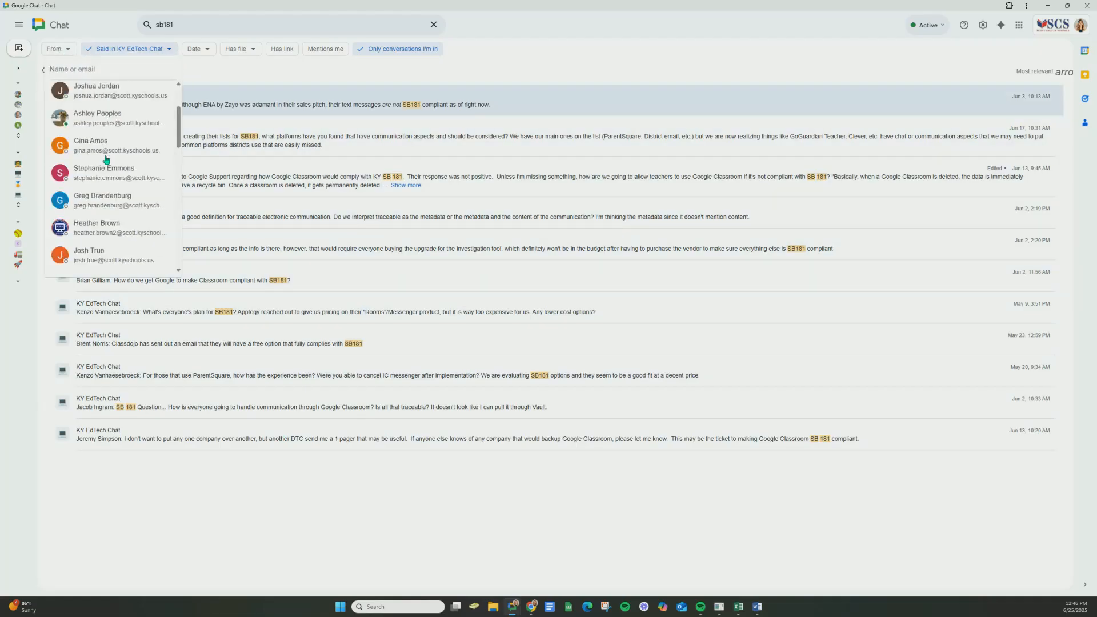
scroll(137, 228, down, 1)
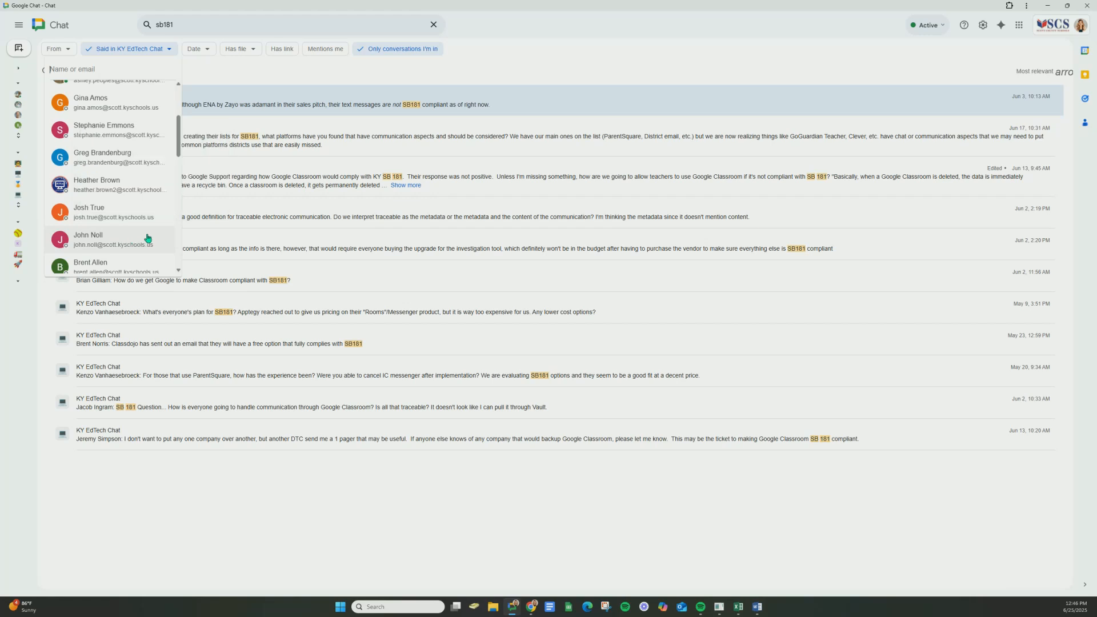
scroll(135, 225, down, 1)
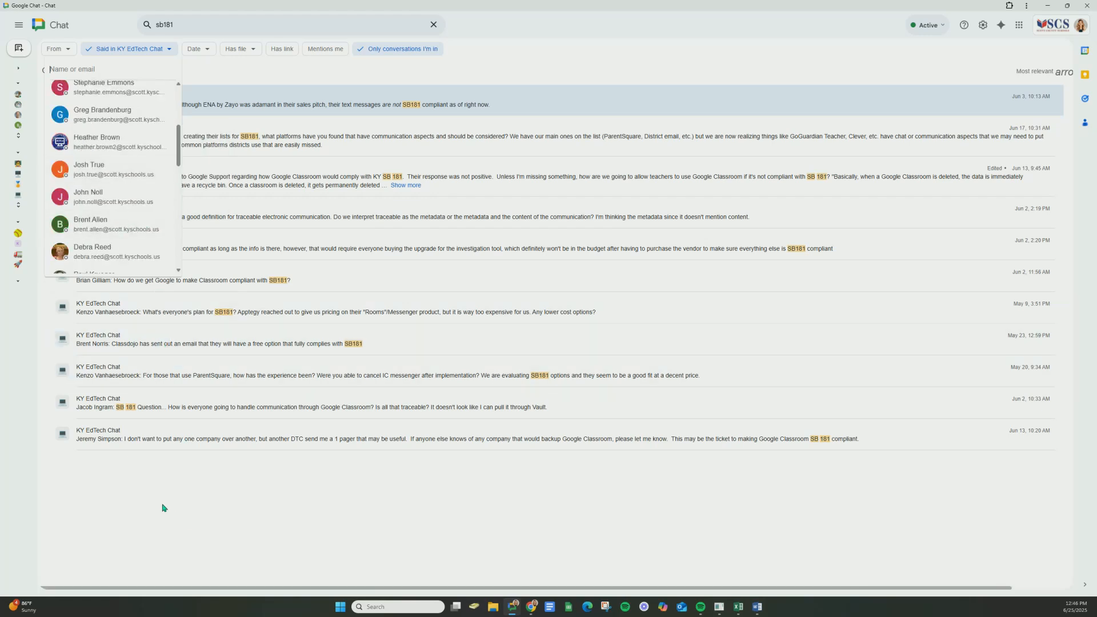
click(164, 507)
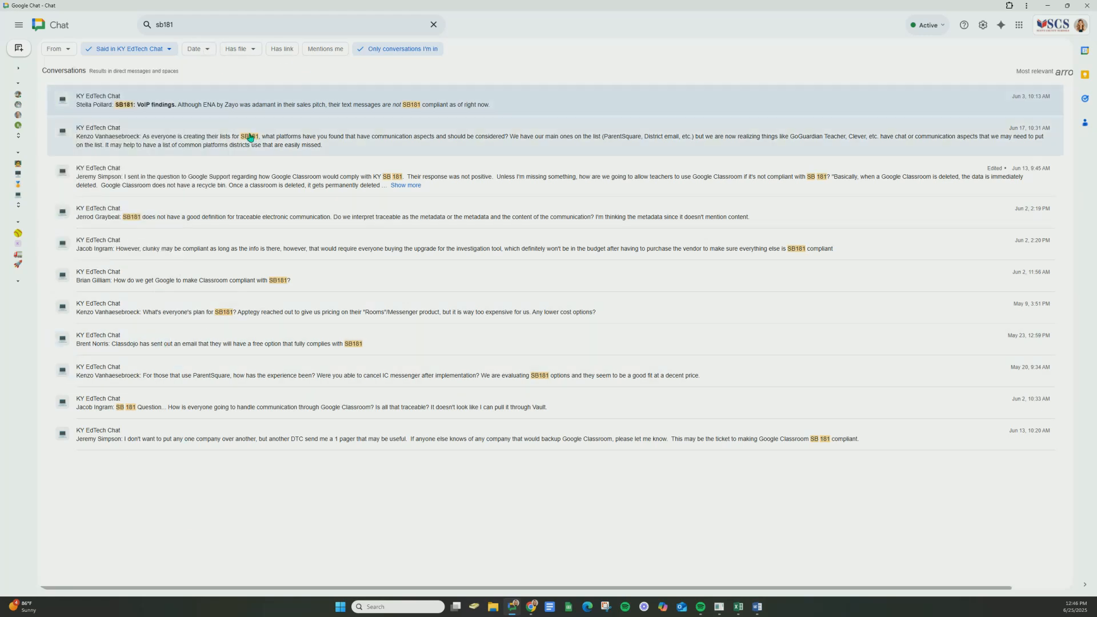
click(243, 51)
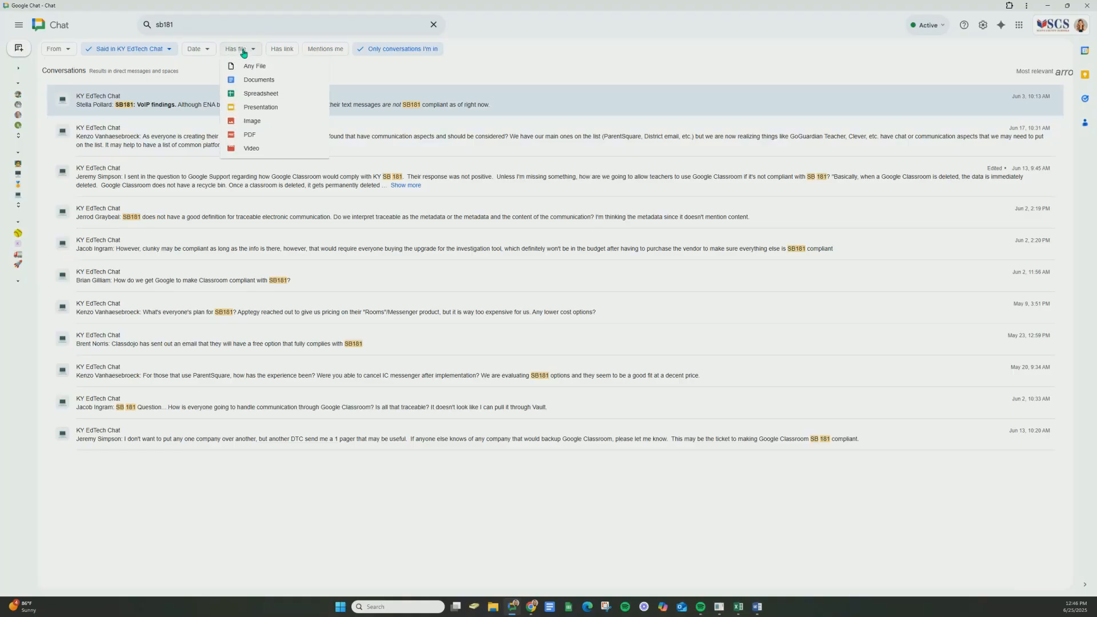
click(257, 84)
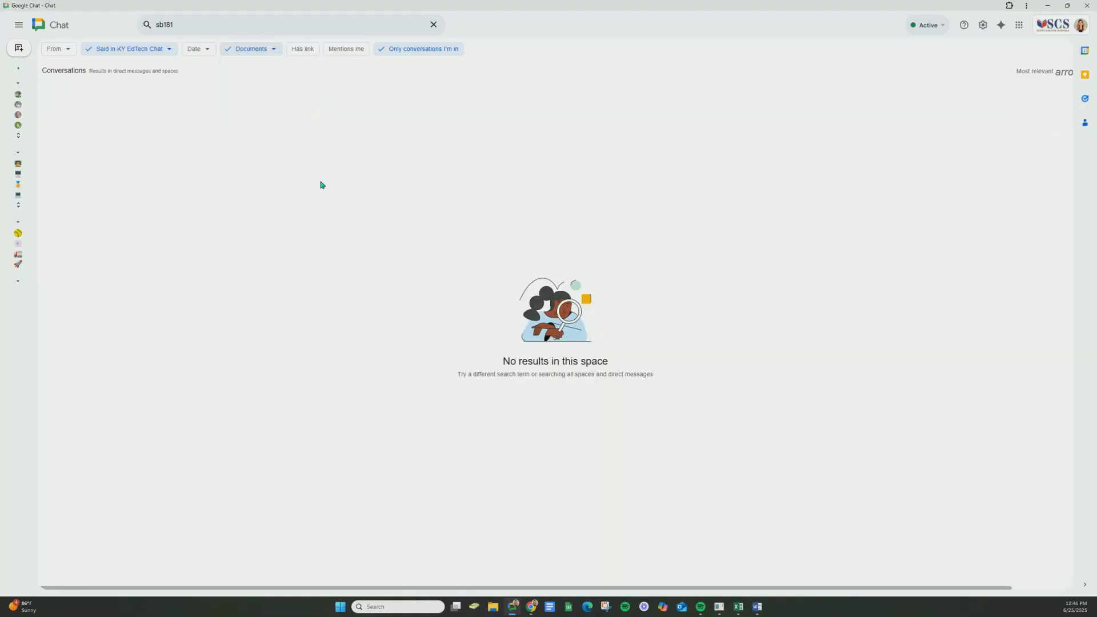
- Switch the file type filter from Documents to Any File, and remove the file filter from the search results
click(262, 49)
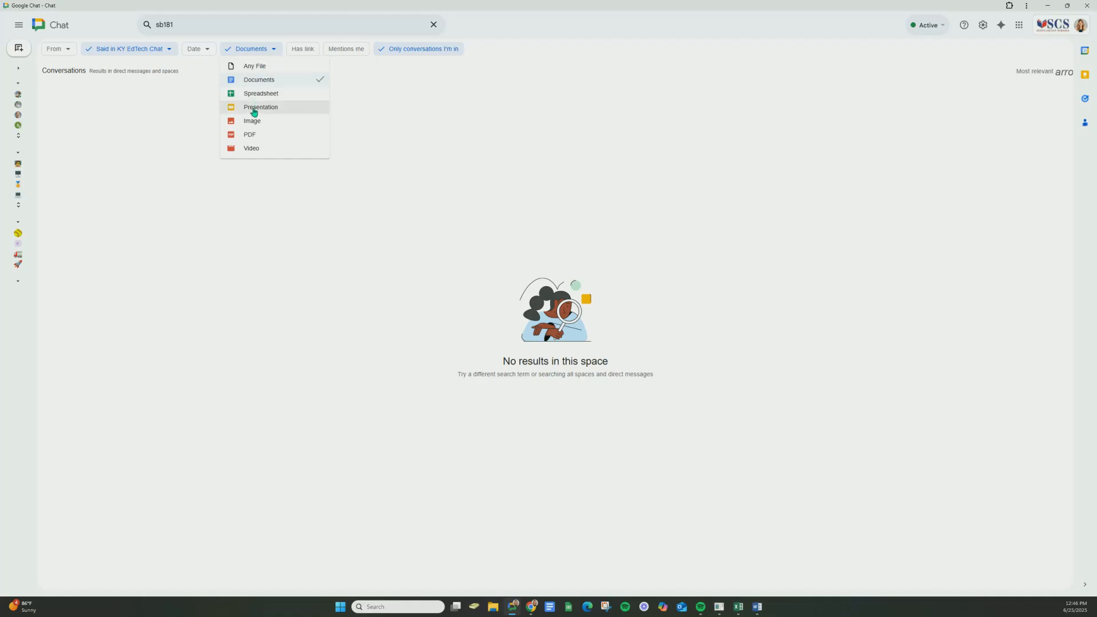
click(275, 49)
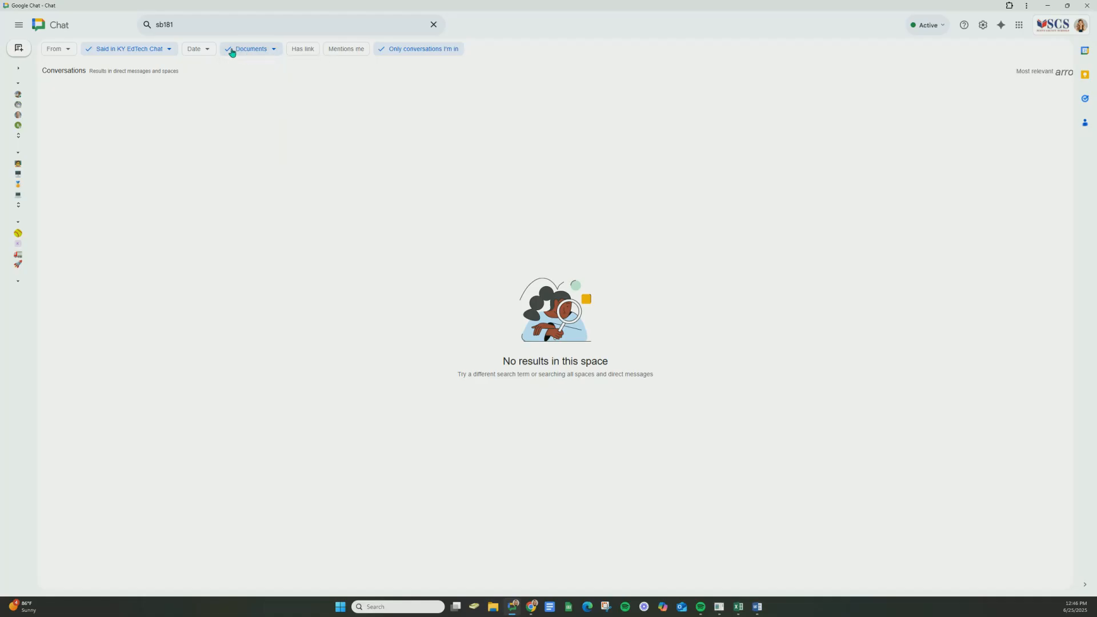
click(232, 52)
click(262, 67)
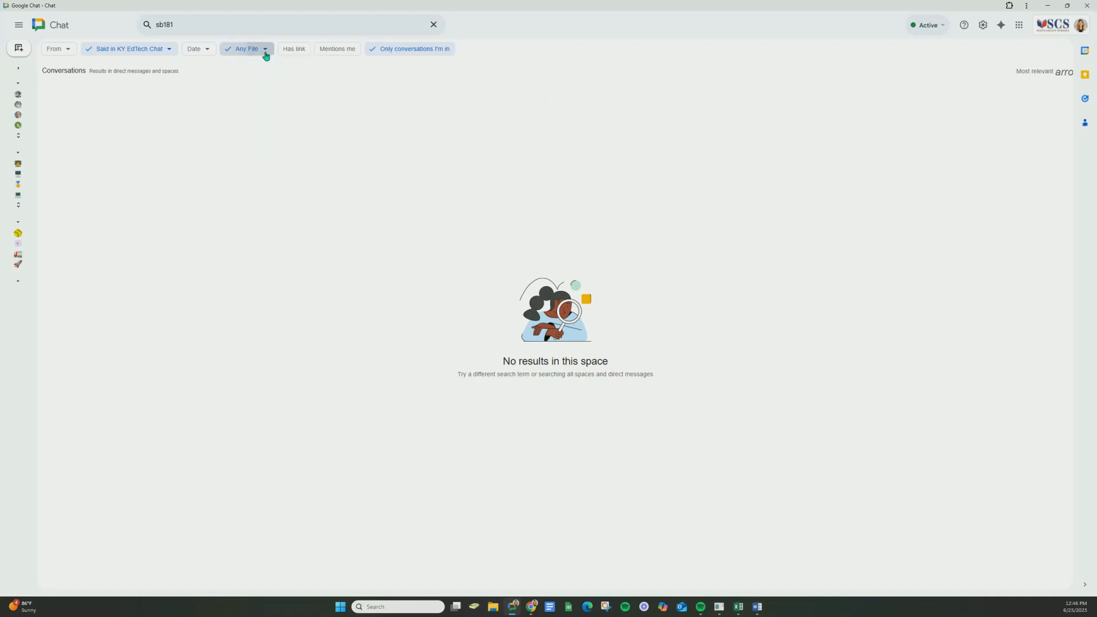
click(262, 50)
click(228, 51)
click(229, 51)
click(318, 66)
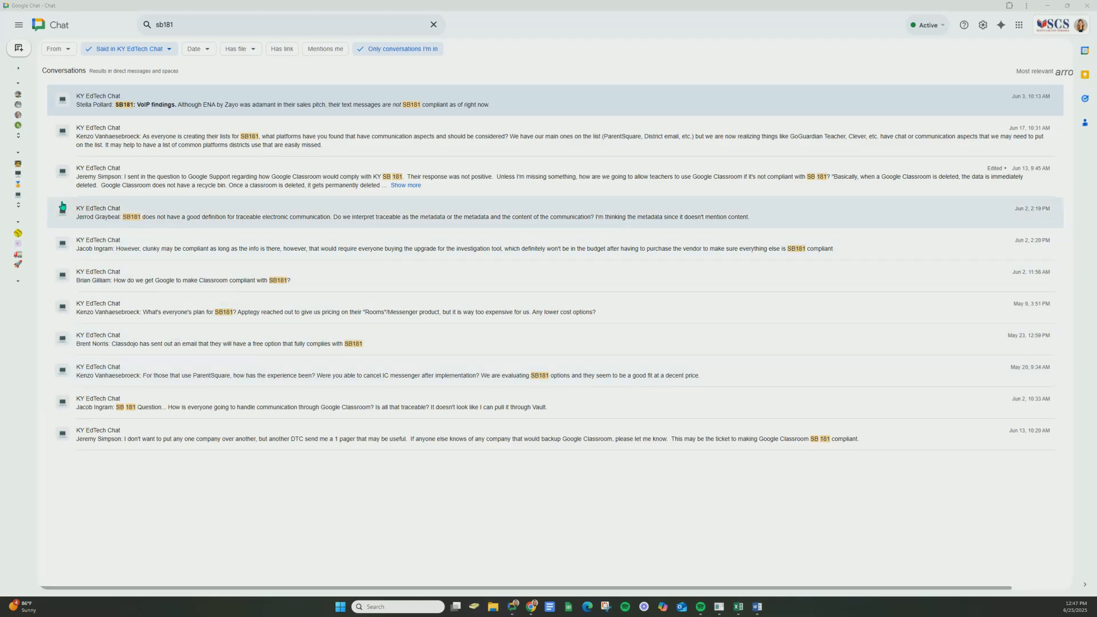
- Clear the search term and remove the KY EdTech Chat restriction from the conversation filter
mouse_move(18, 143)
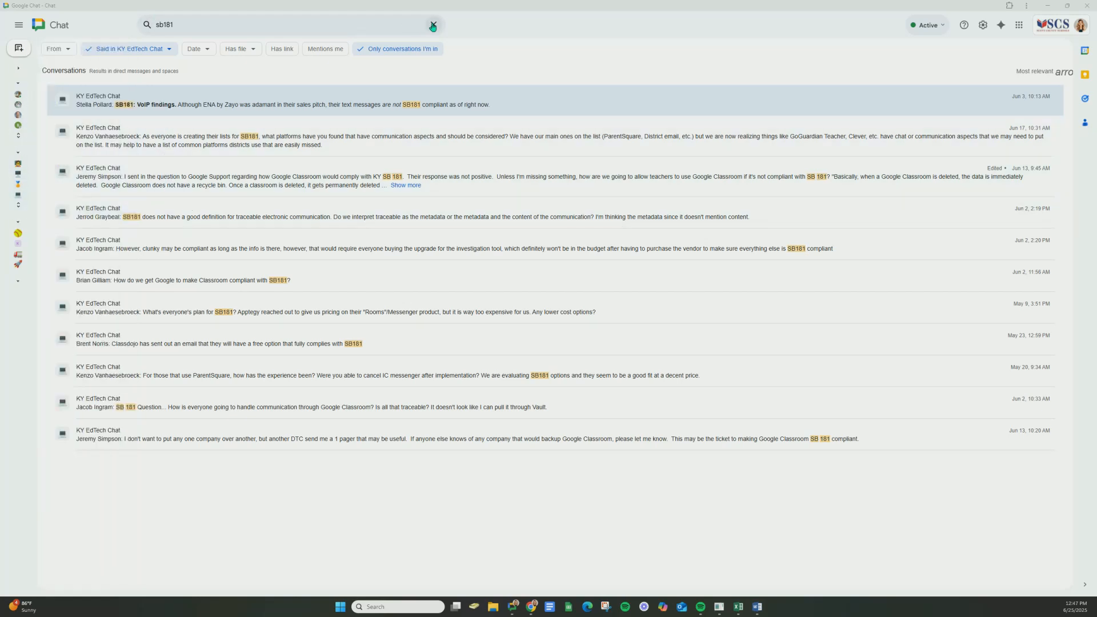
click(432, 26)
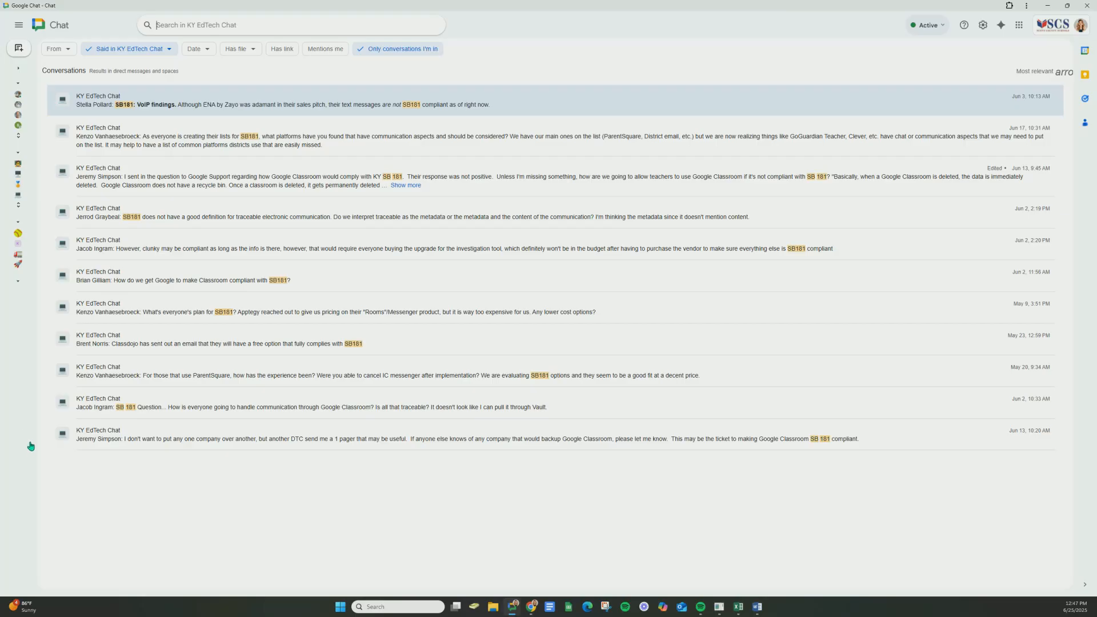
click(90, 50)
click(90, 52)
click(90, 52)
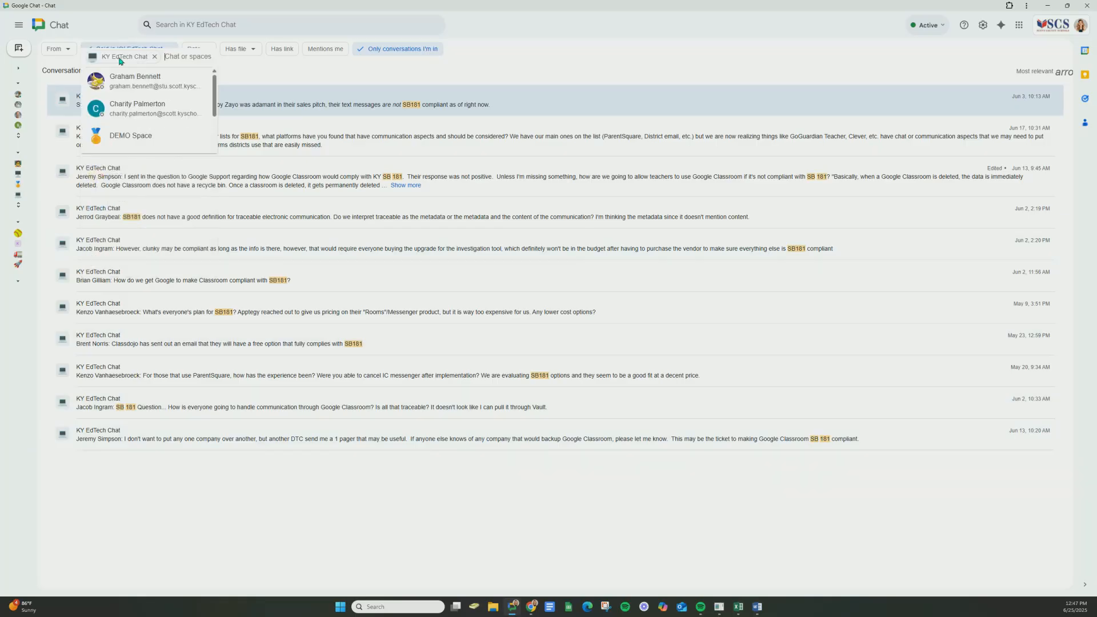
click(156, 71)
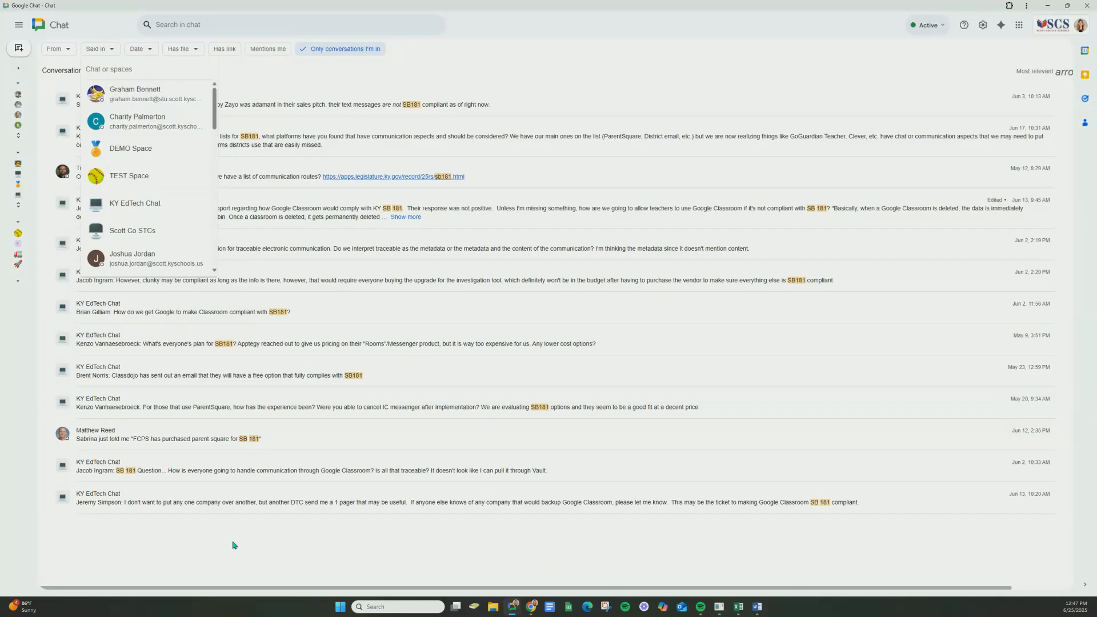
click(192, 544)
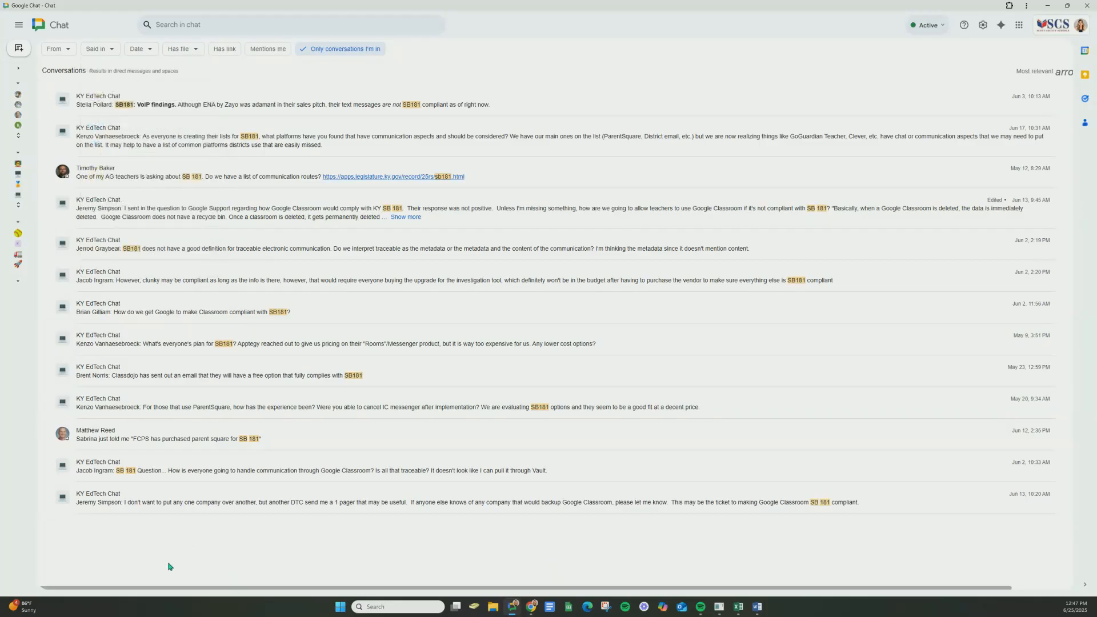